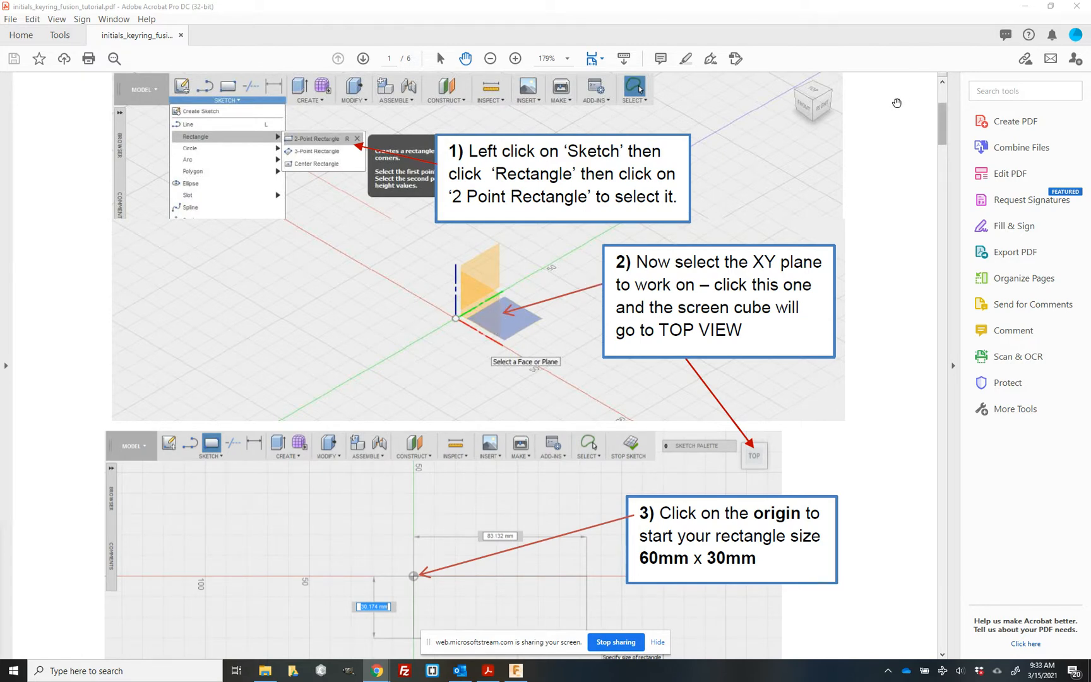
Switch to Fusion 360 and sketch a 60 × 30 mm two-point rectangle from the origin on the horizontal plane.
{"action": "left_click_drag", "start_coordinate": [772, 13], "coordinate": [0, 157]}
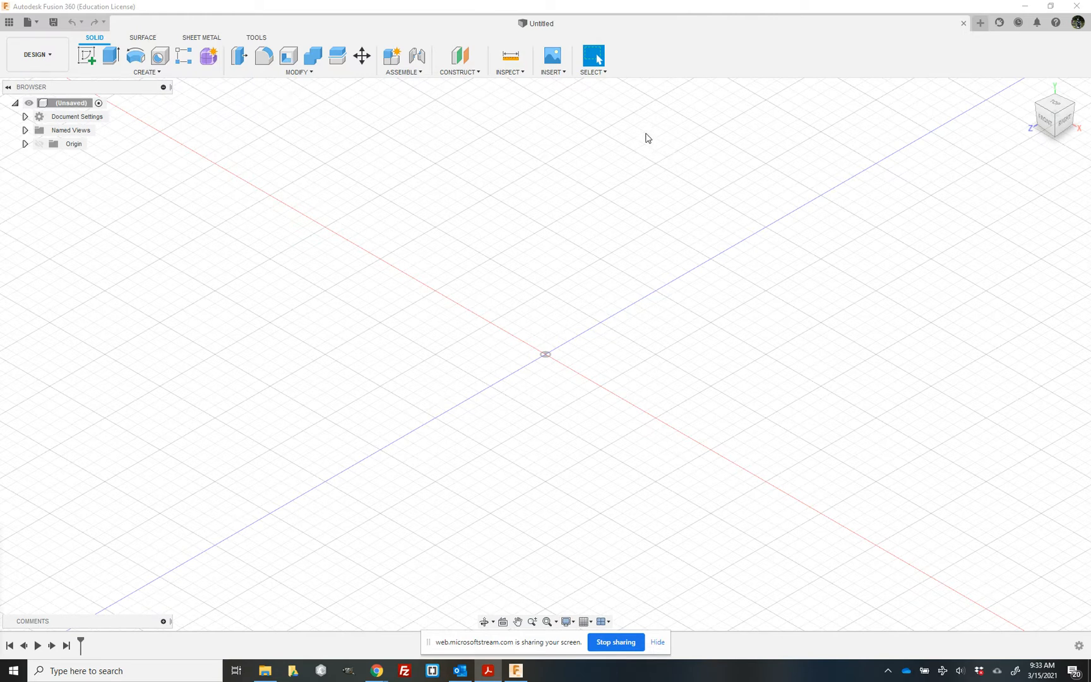
{"action": "left_click", "coordinate": [87, 56]}
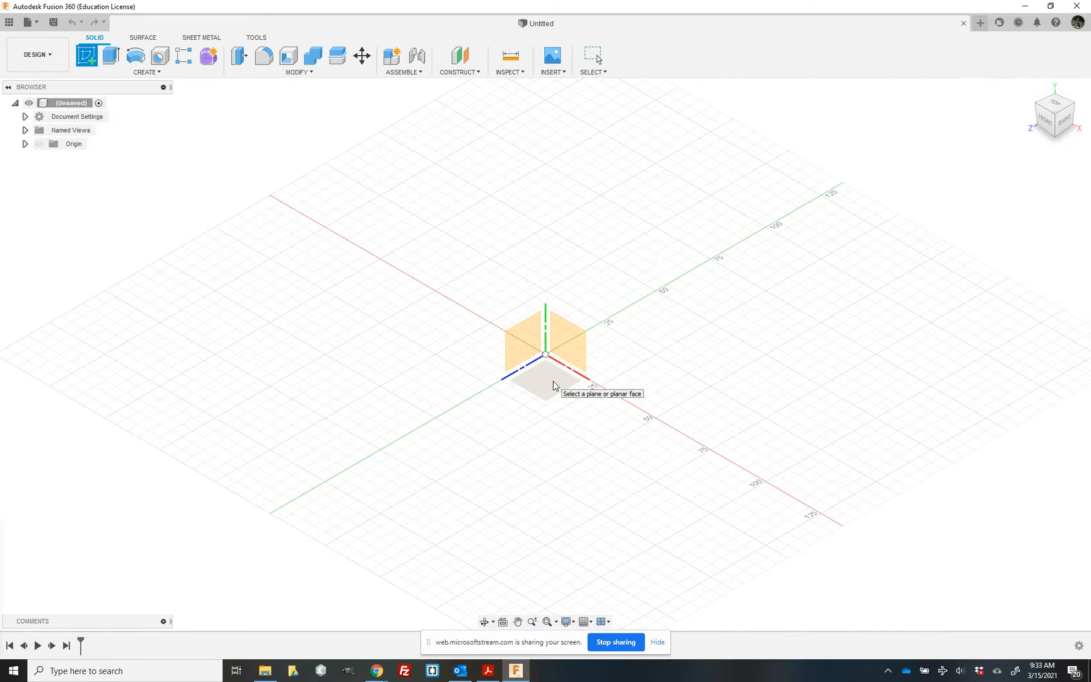
{"action": "left_click", "coordinate": [555, 385]}
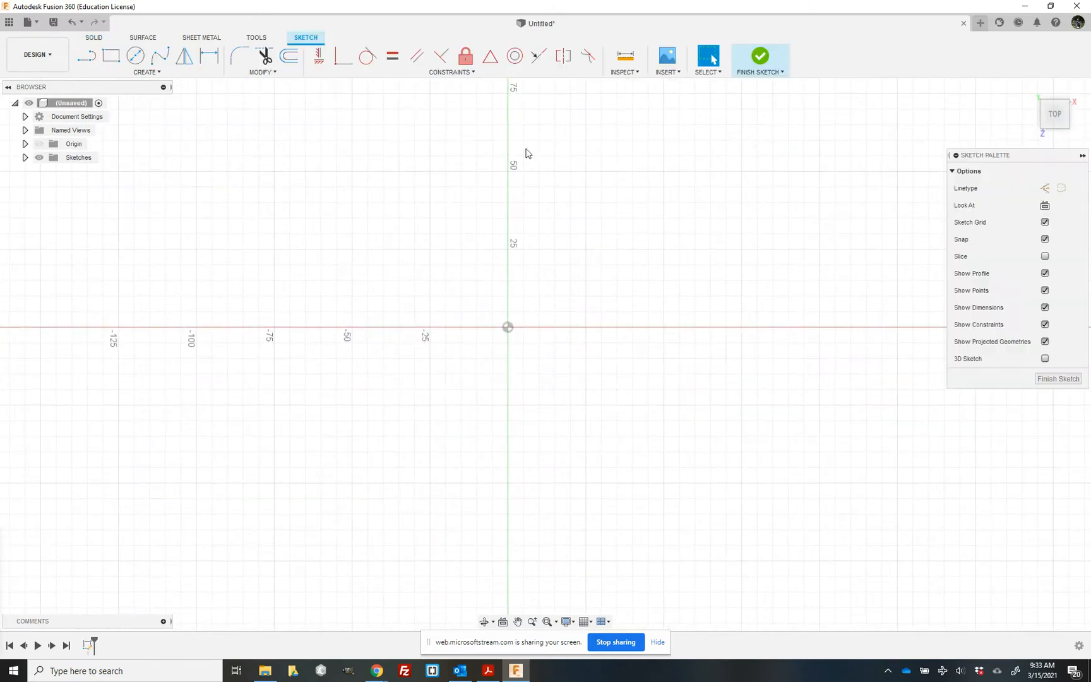
{"action": "left_click", "coordinate": [112, 56]}
{"action": "left_click", "coordinate": [509, 327]}
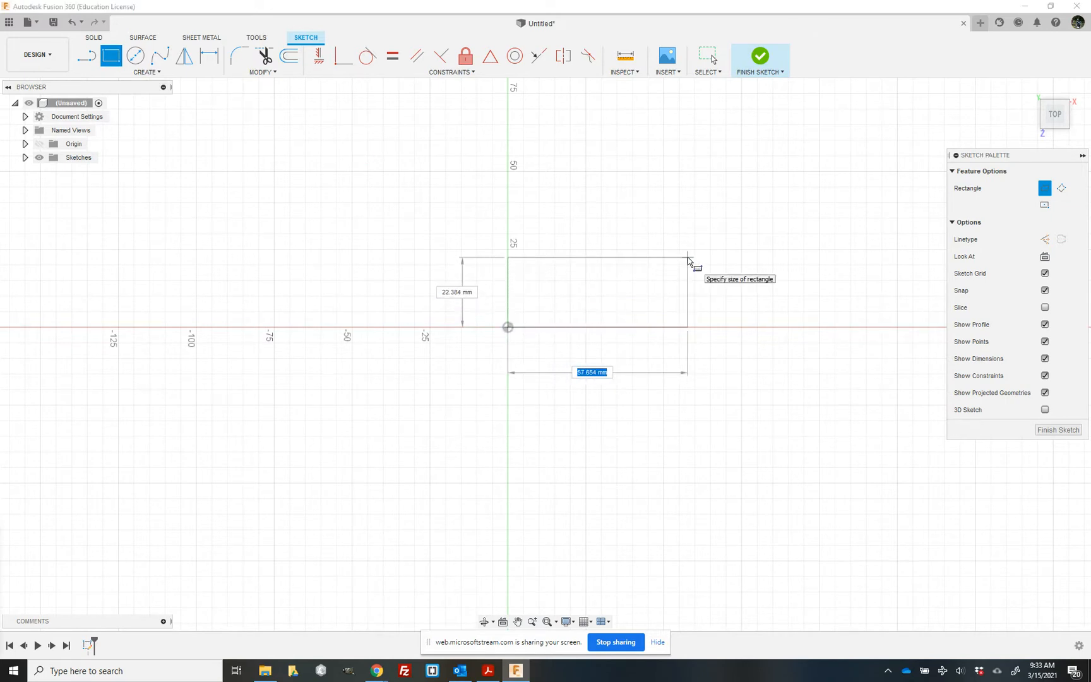
{"action": "type", "text": "60"}
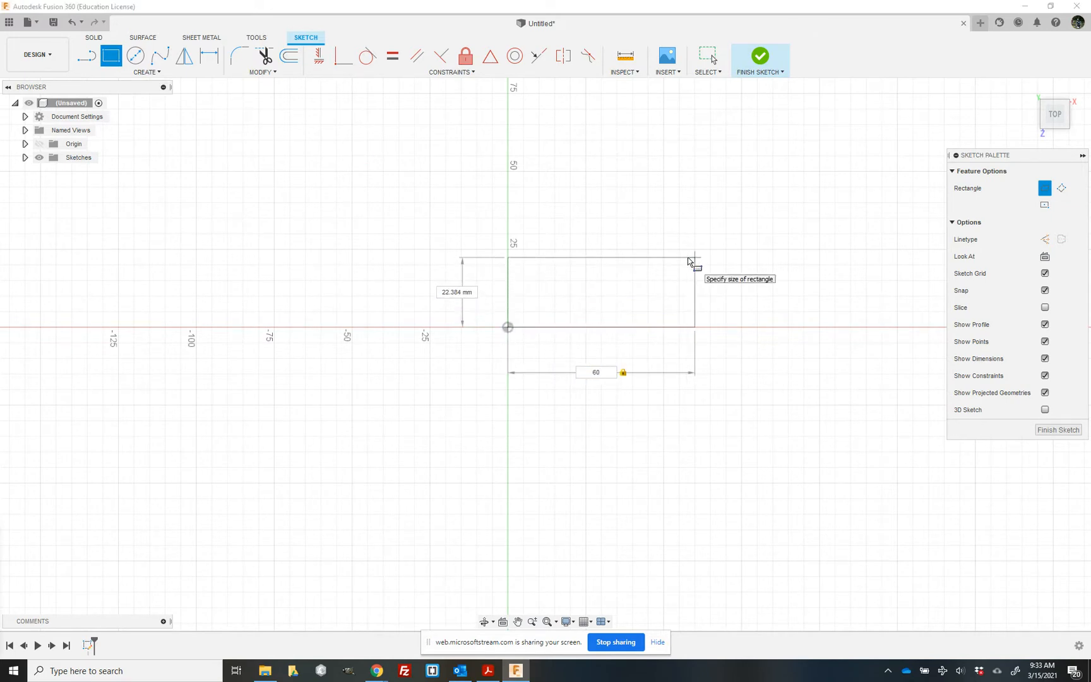
{"action": "key", "text": "Tab"}
{"action": "type", "text": "30"}
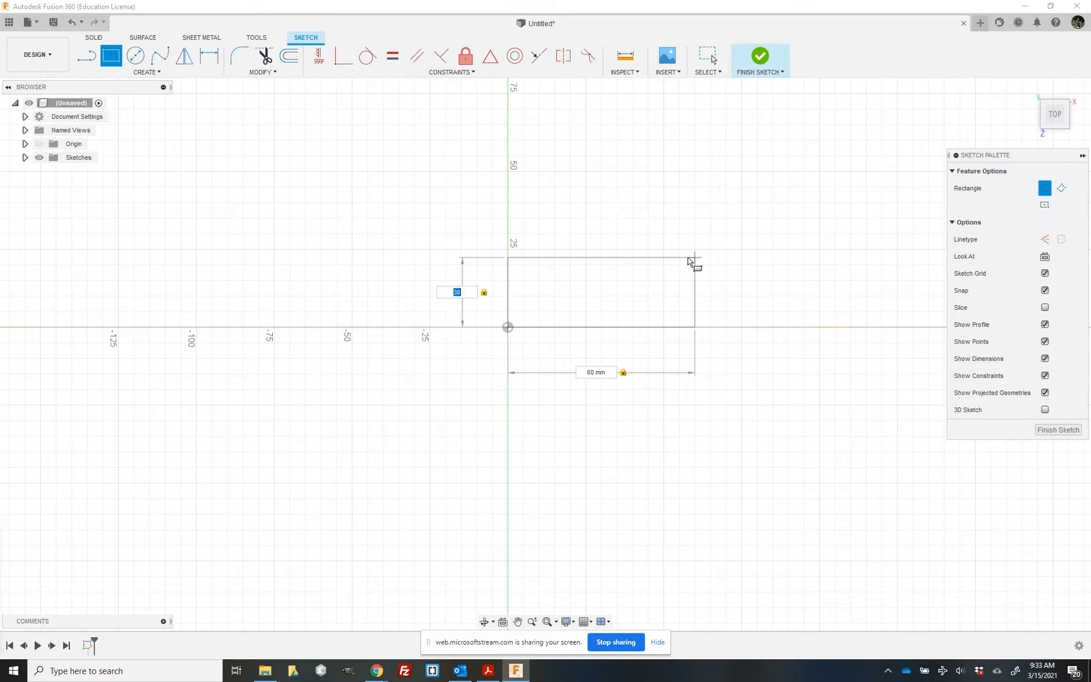
{"action": "key", "text": "Return"}
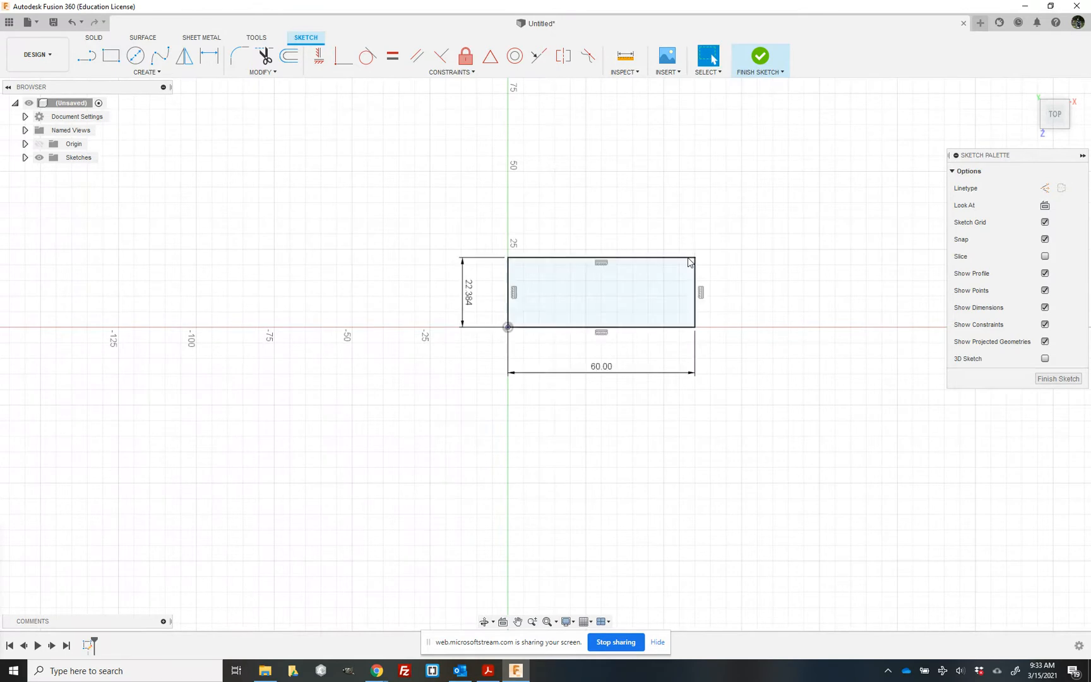
{"action": "double_click", "coordinate": [469, 297]}
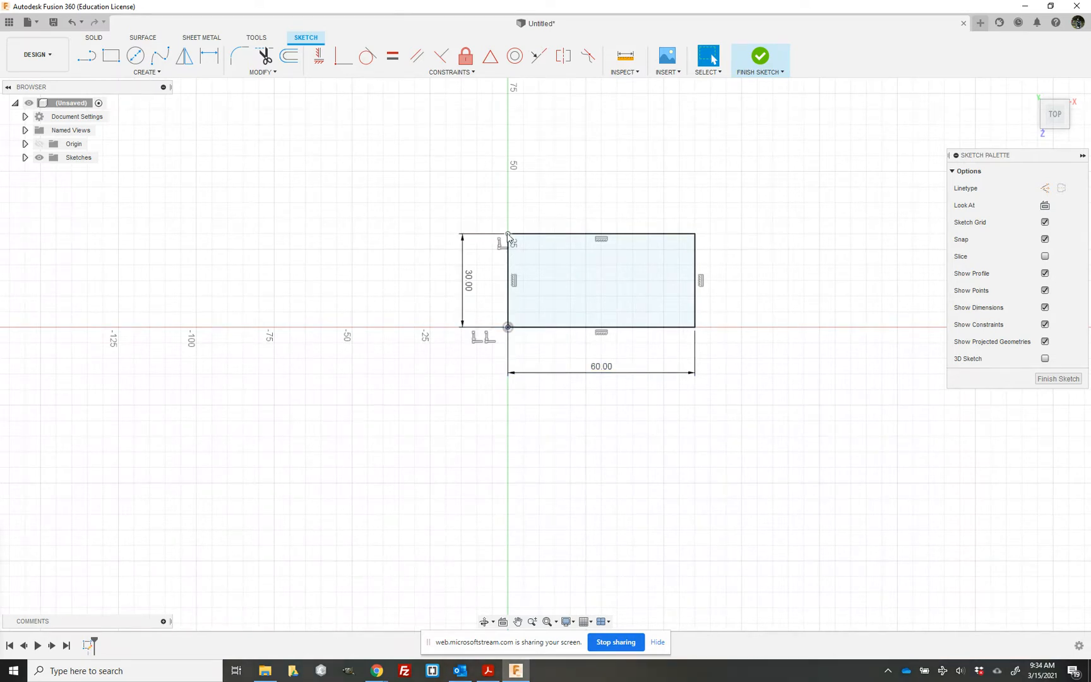
Fillet all four corners of the rectangle with a 6 mm radius and finish the sketch.
{"action": "left_click", "coordinate": [239, 58]}
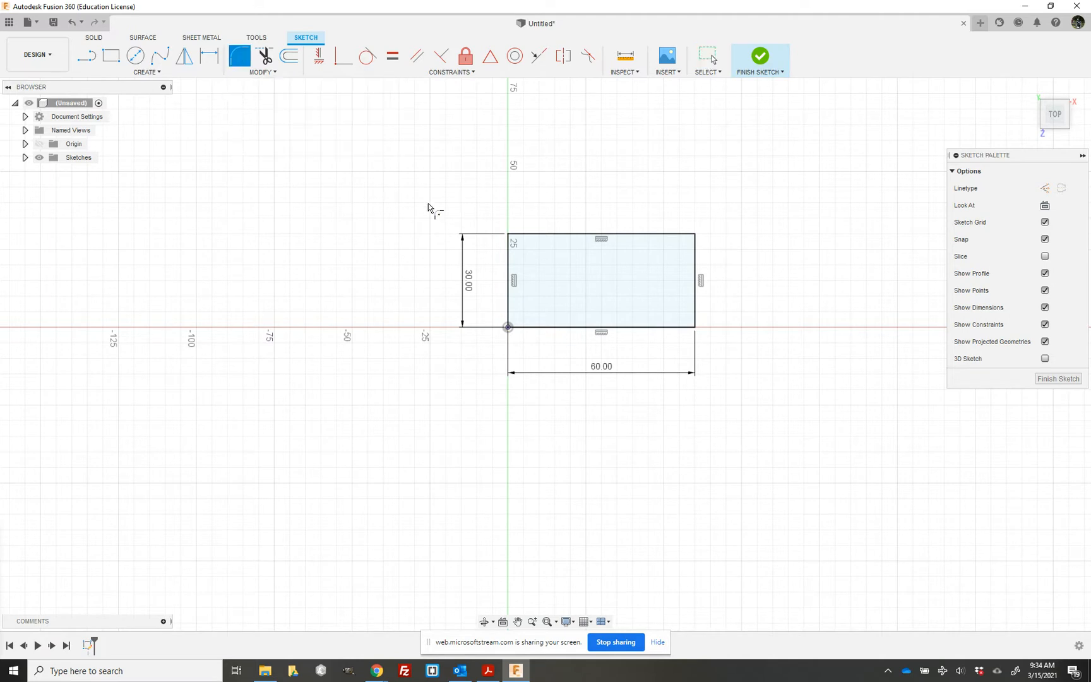
{"action": "left_click", "coordinate": [509, 235]}
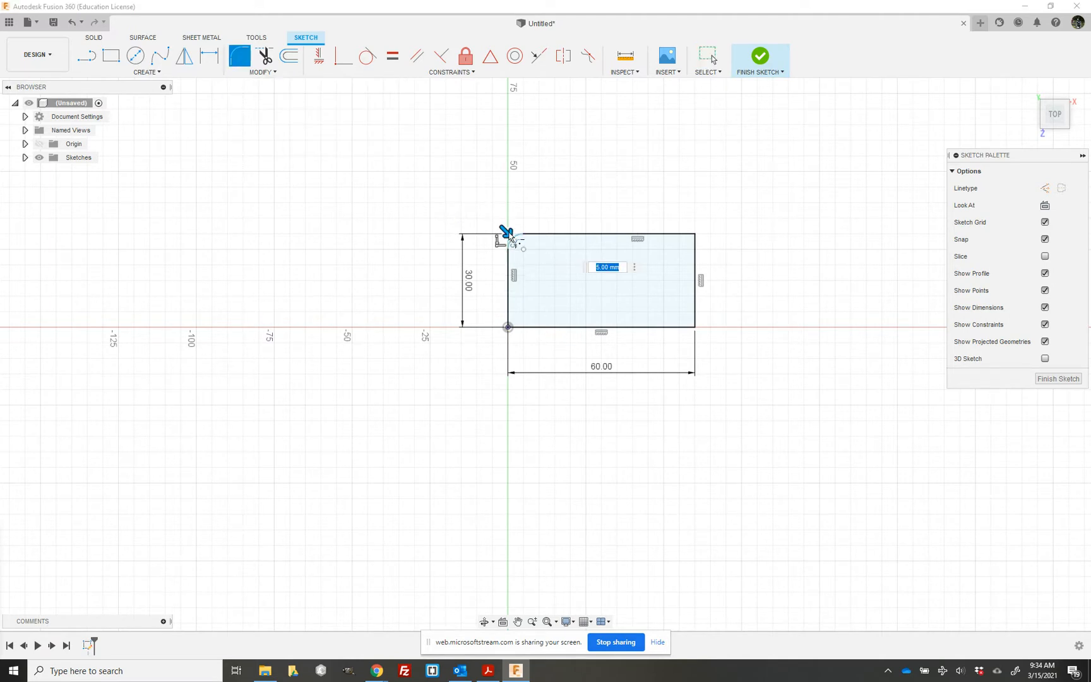
{"action": "type", "text": "6"}
{"action": "left_click", "coordinate": [695, 239]}
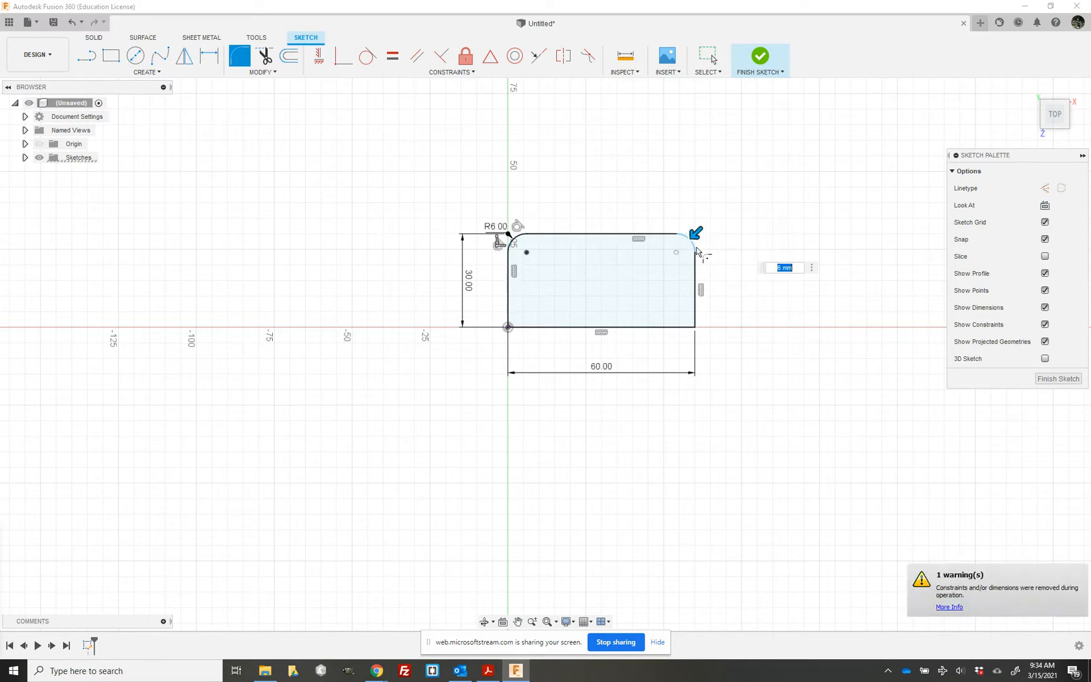
{"action": "left_click", "coordinate": [695, 325]}
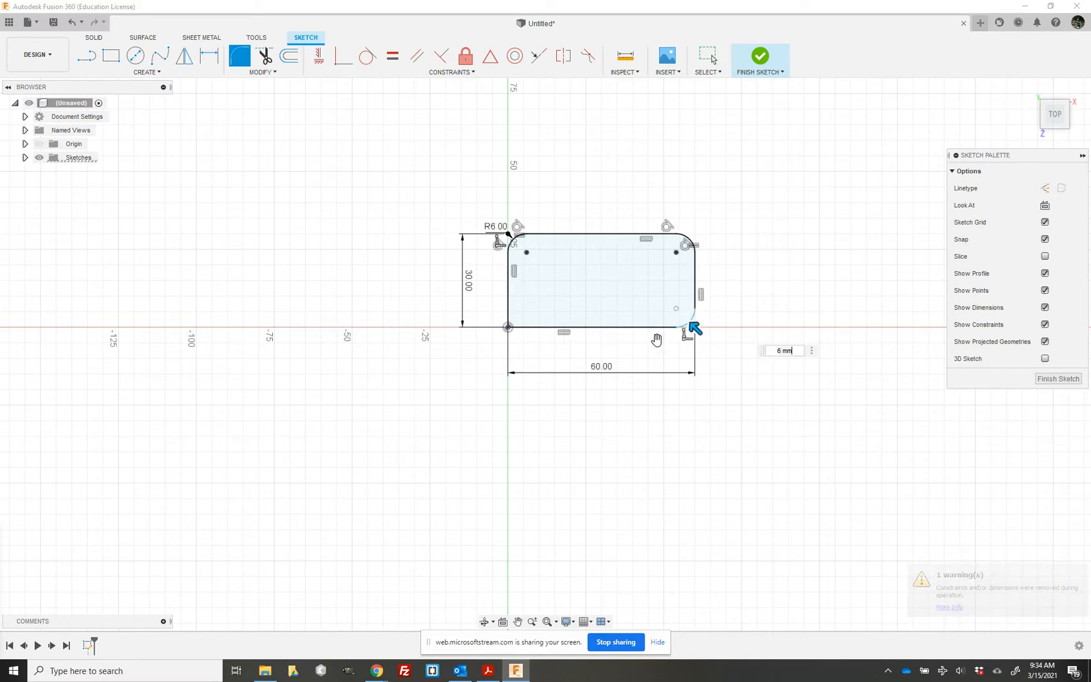
{"action": "left_click", "coordinate": [507, 326]}
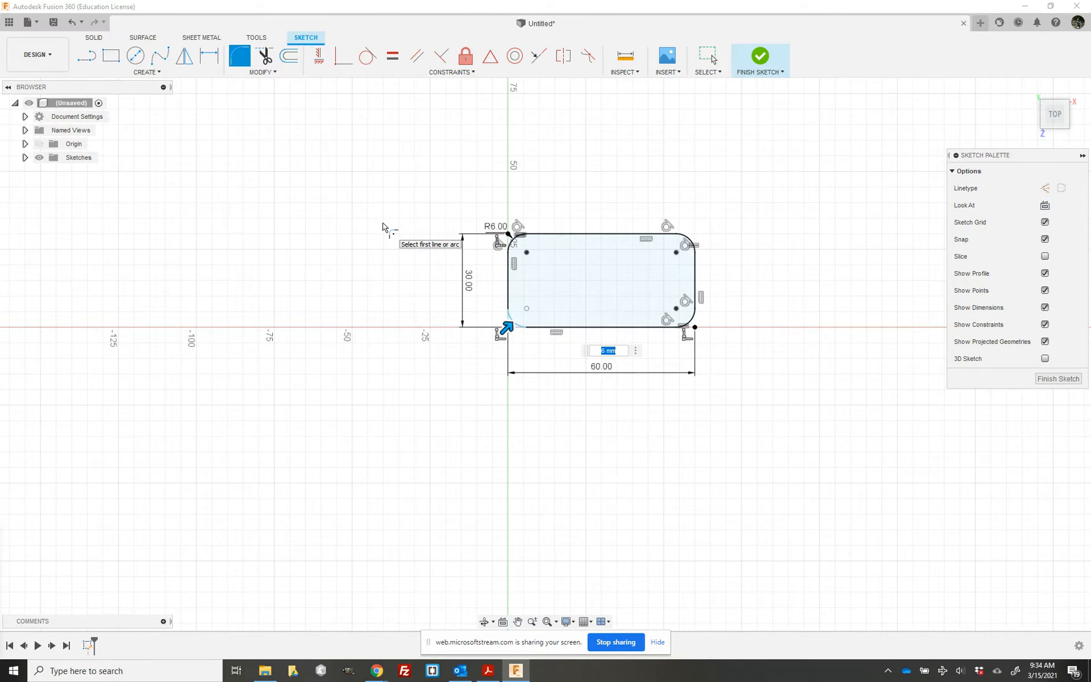
{"action": "key", "text": "Return"}
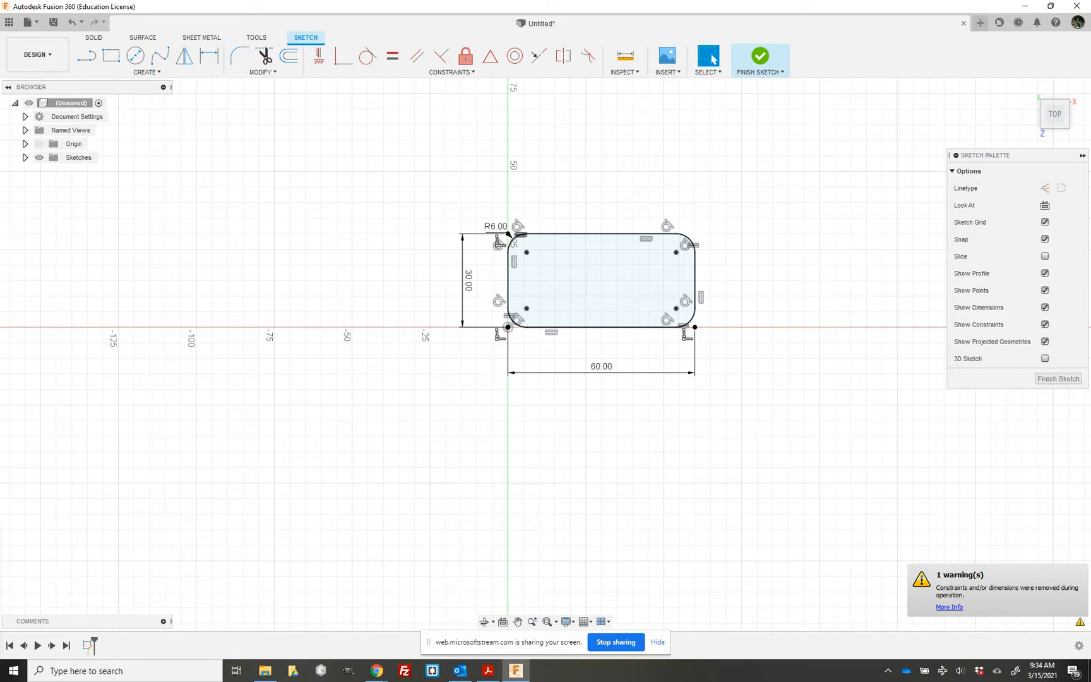
{"action": "left_click", "coordinate": [770, 56]}
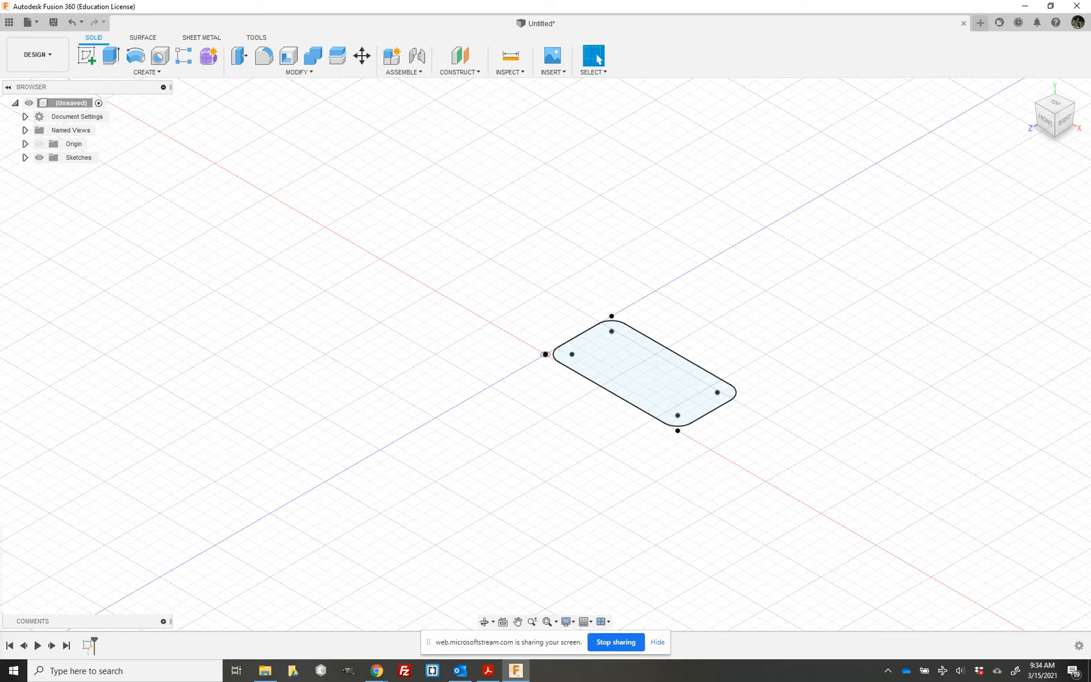
Extrude the rounded rectangle profile 2 mm as a new body.
{"action": "left_click", "coordinate": [112, 57]}
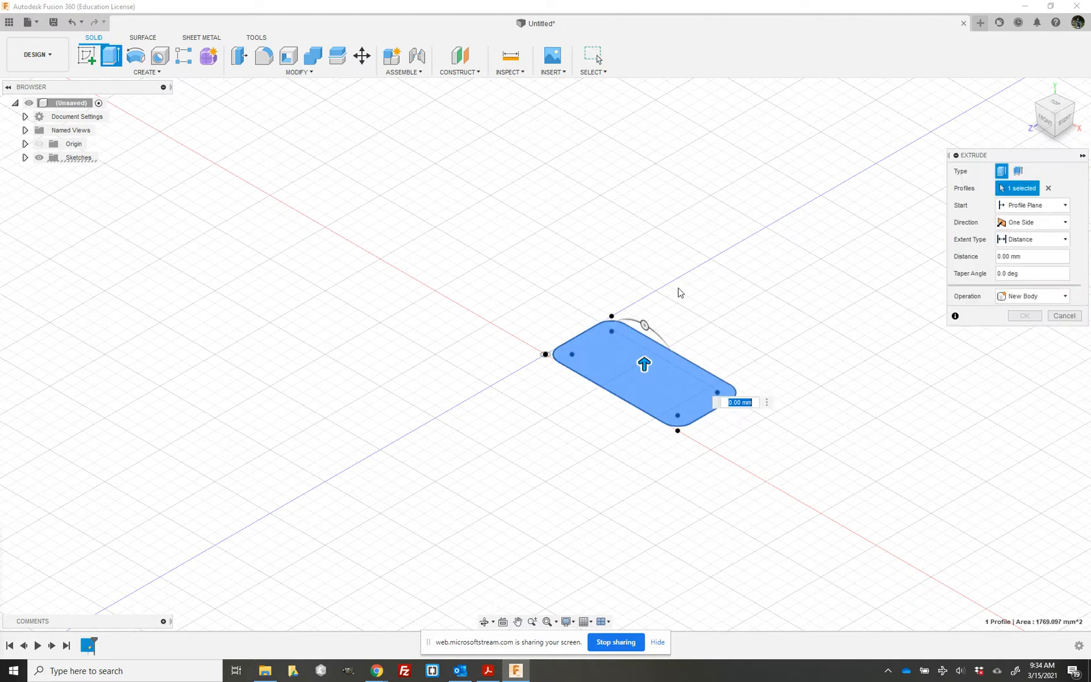
{"action": "type", "text": "2"}
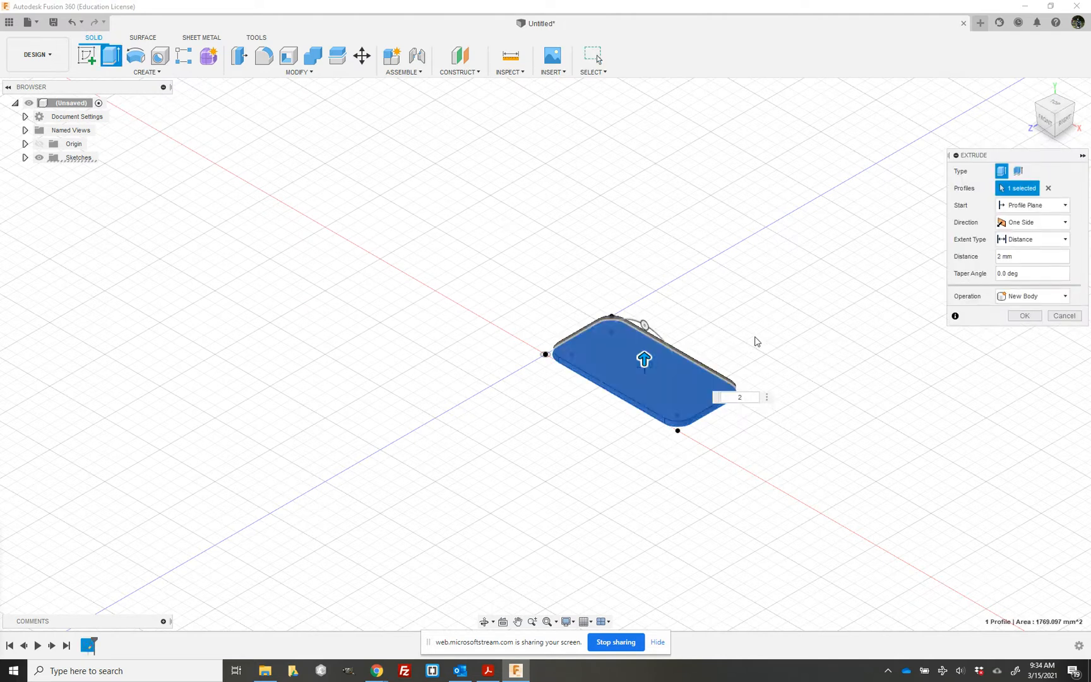
{"action": "key", "text": "Return"}
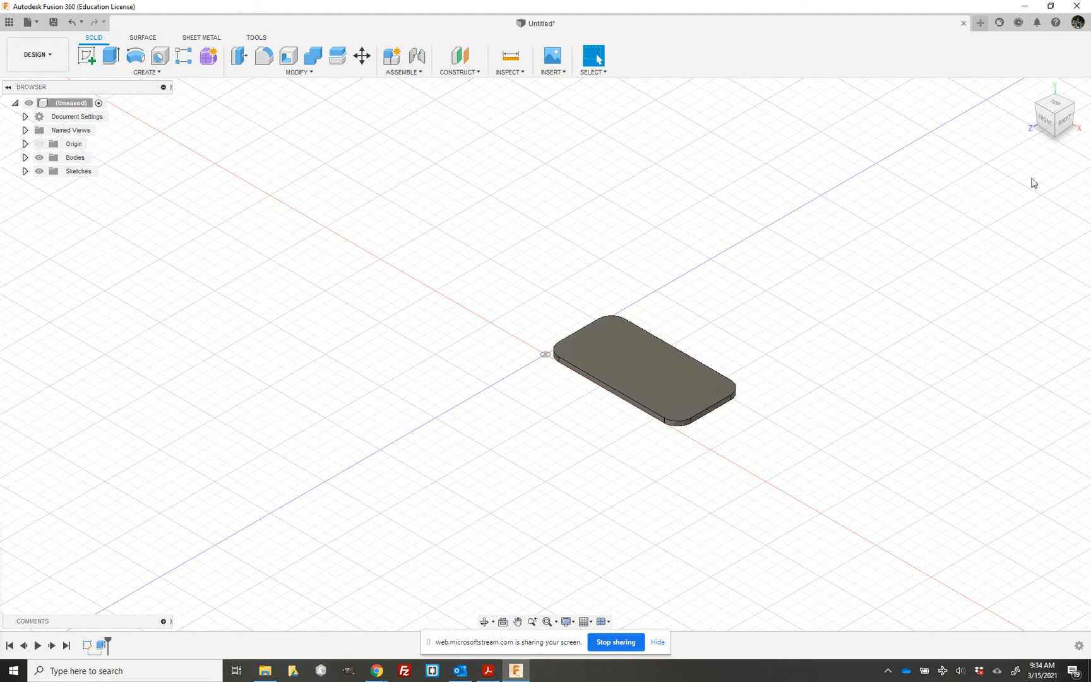
Start a new sketch on the top face of the plate.
{"action": "left_click_drag", "start_coordinate": [1047, 123], "coordinate": [1044, 115]}
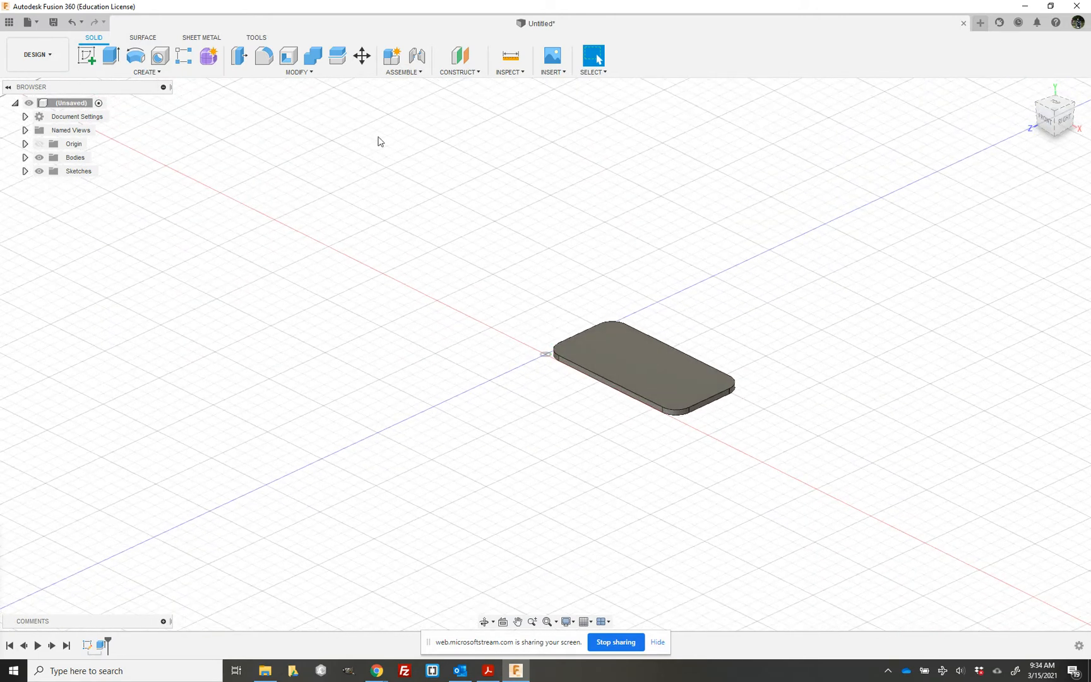
{"action": "left_click", "coordinate": [89, 59]}
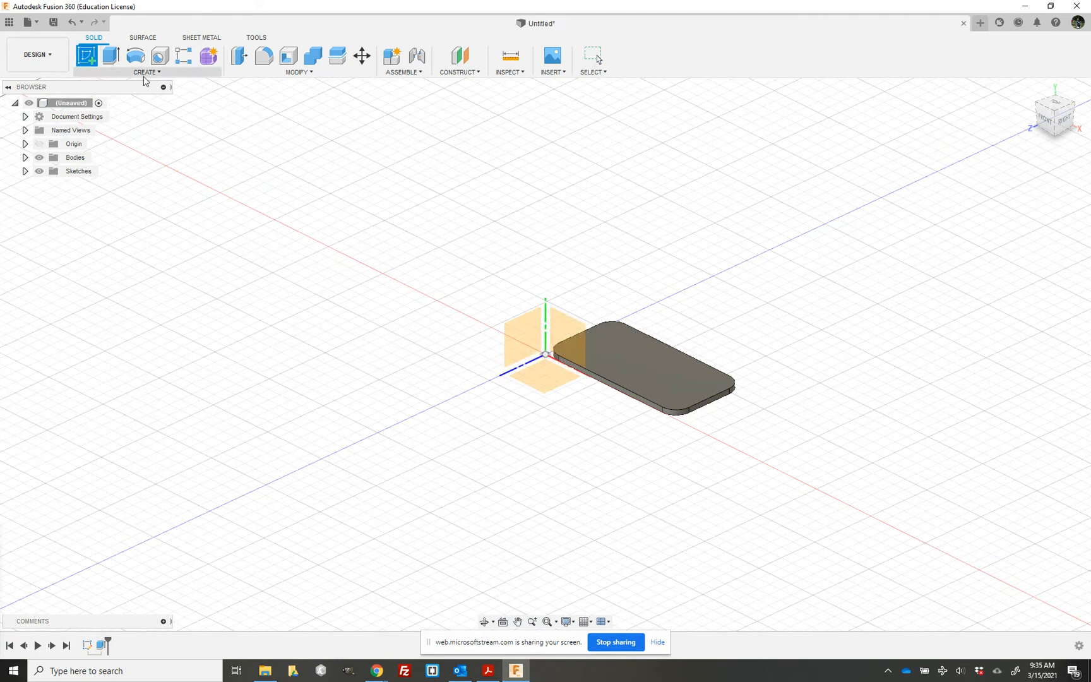
{"action": "left_click", "coordinate": [568, 332]}
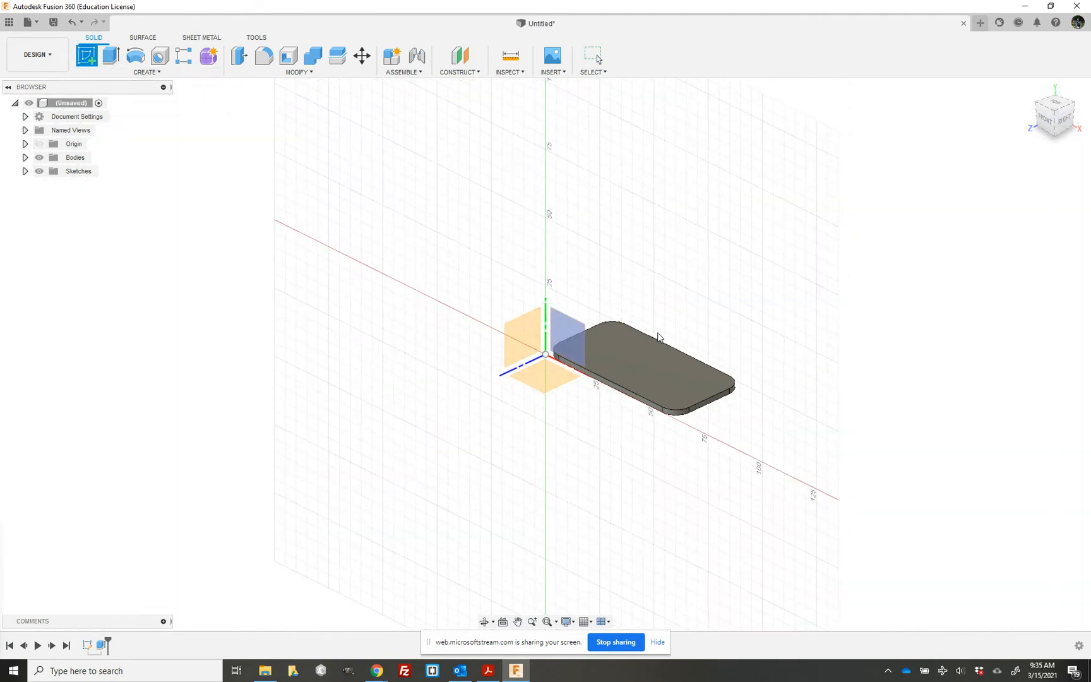
{"action": "left_click", "coordinate": [682, 383]}
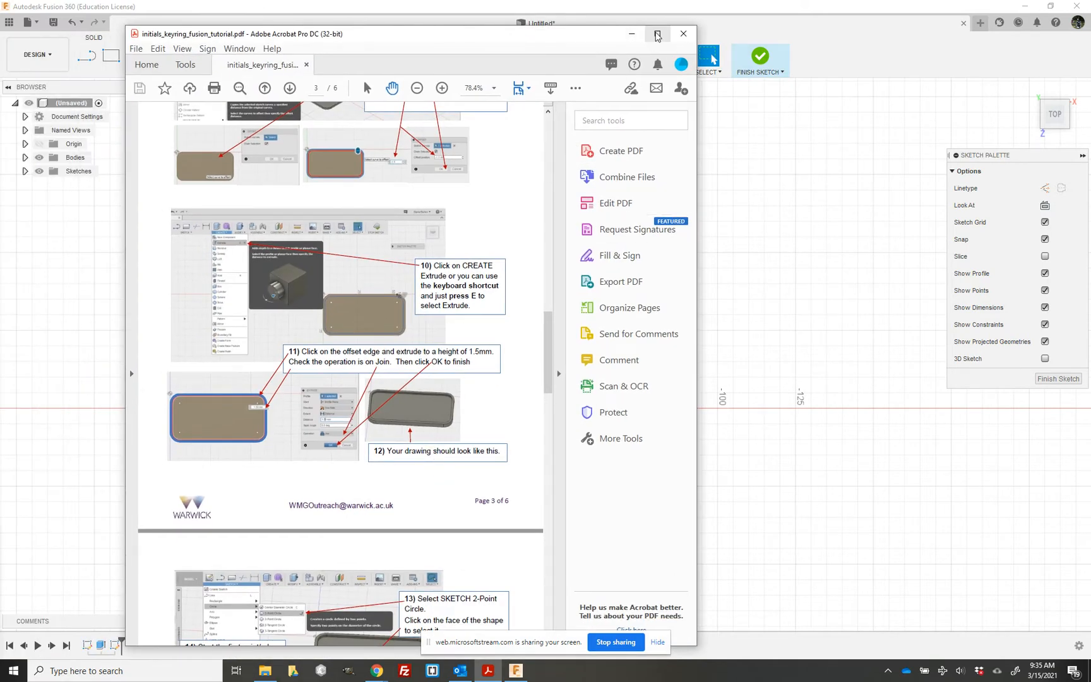
Read the keyring tutorial PDF's instructions on offsetting the outline, extruding the raised edge and sketching the hole circle.
{"action": "left_click", "coordinate": [657, 34]}
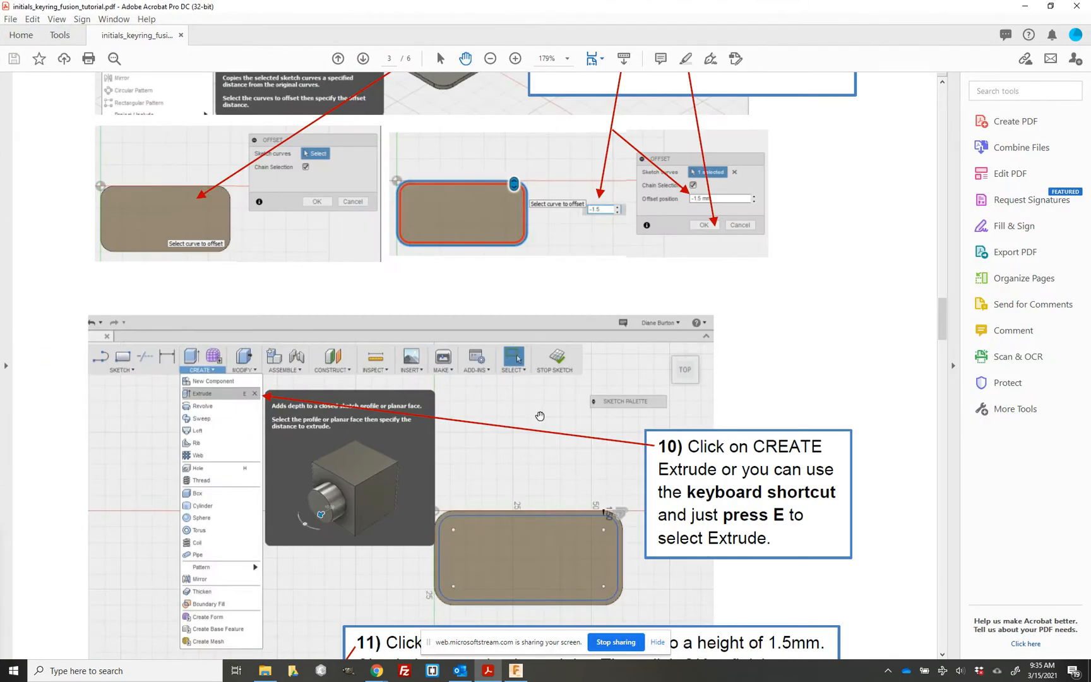
{"action": "scroll", "coordinate": [541, 411], "scroll_direction": "down", "scroll_amount": 3}
{"action": "scroll", "coordinate": [541, 412], "scroll_direction": "down", "scroll_amount": 4}
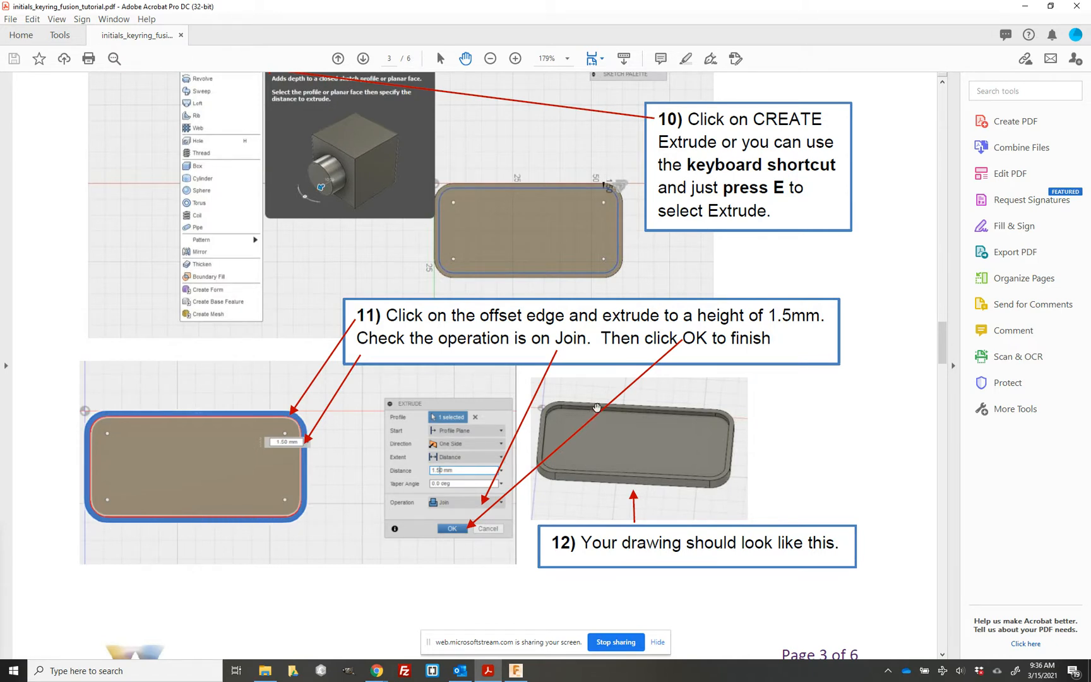
{"action": "scroll", "coordinate": [633, 453], "scroll_direction": "down", "scroll_amount": 3}
{"action": "scroll", "coordinate": [633, 453], "scroll_direction": "down", "scroll_amount": 3}
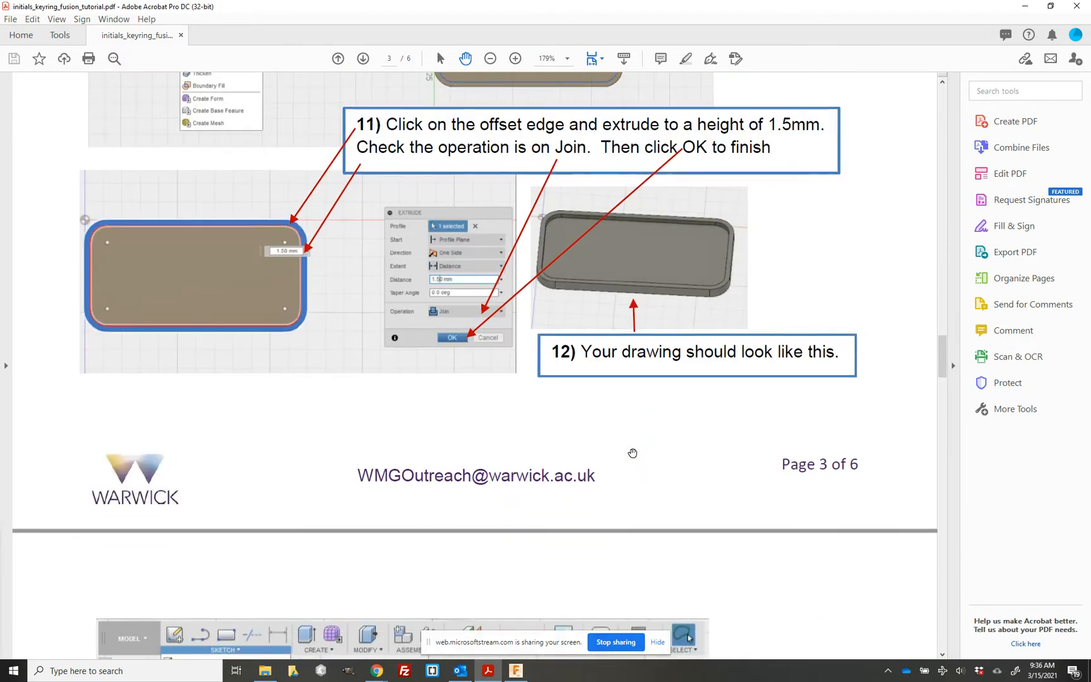
{"action": "scroll", "coordinate": [632, 452], "scroll_direction": "down", "scroll_amount": 5}
{"action": "scroll", "coordinate": [633, 453], "scroll_direction": "down", "scroll_amount": 3}
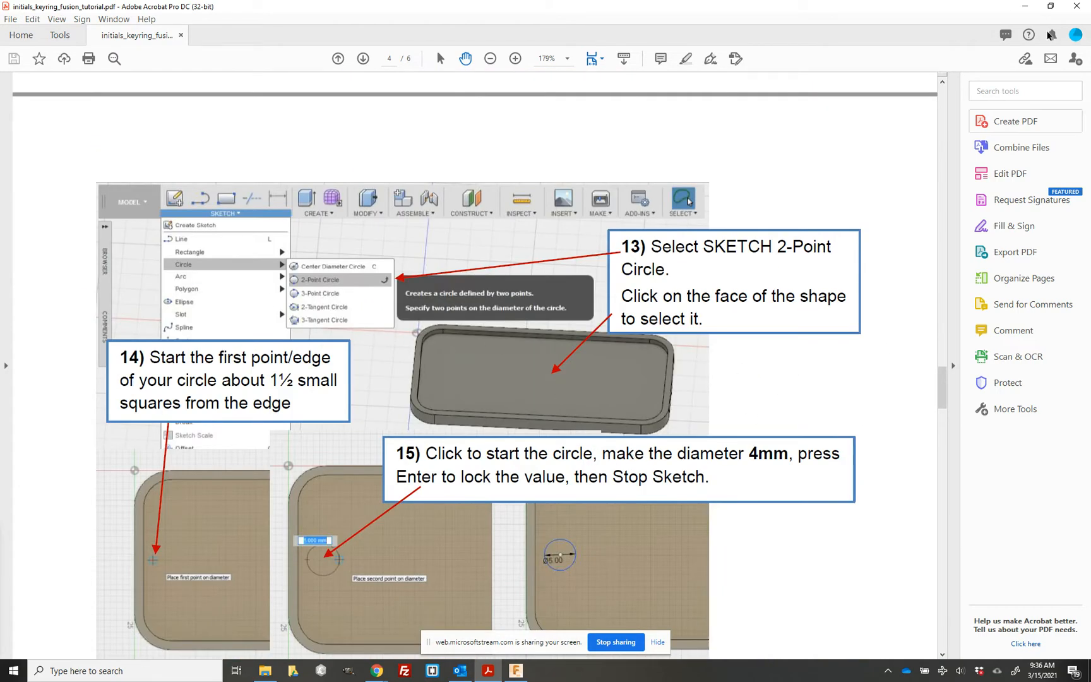
Switch back to Fusion 360, offset the plate's outline inward with a position of -1.5 mm and finish the sketch.
{"action": "mouse_move", "coordinate": [891, 9]}
{"action": "left_mouse_down"}
{"action": "mouse_move", "coordinate": [131, 73]}
{"action": "mouse_move", "coordinate": [0, 74]}
{"action": "left_mouse_up"}
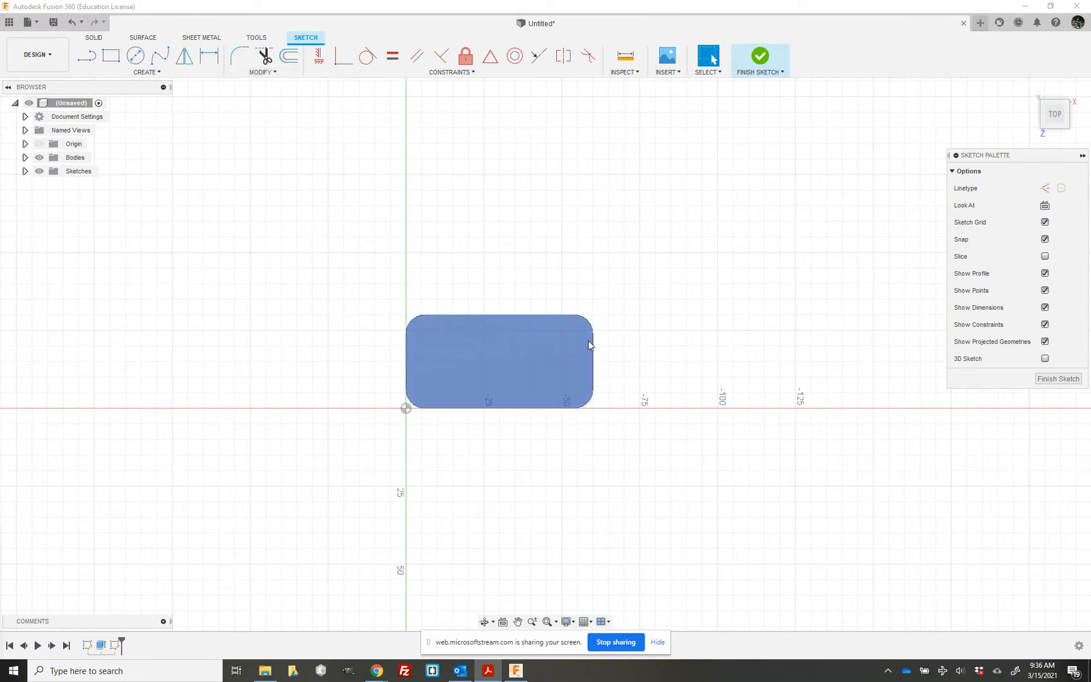
{"action": "left_click", "coordinate": [288, 57]}
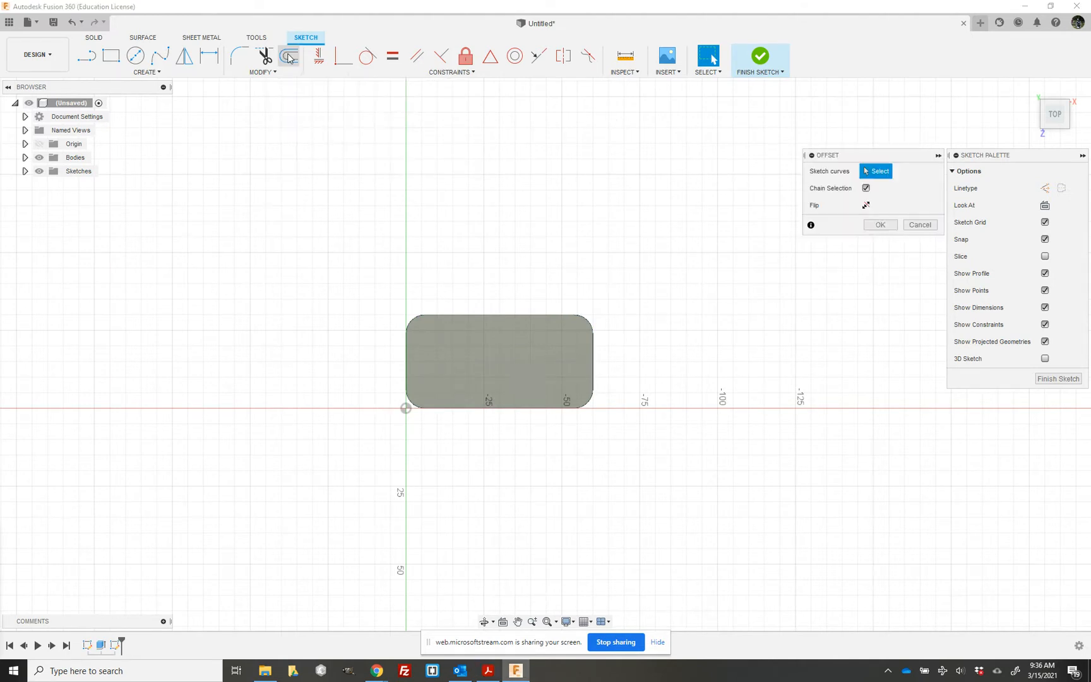
{"action": "left_click", "coordinate": [595, 372]}
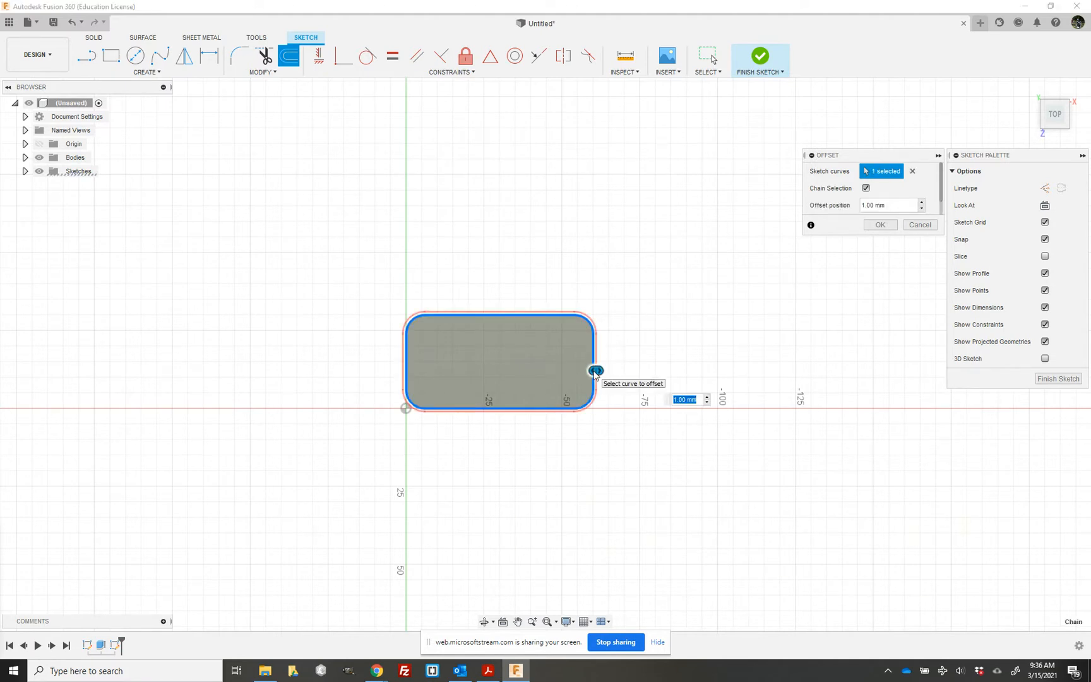
{"action": "type", "text": "-1.5"}
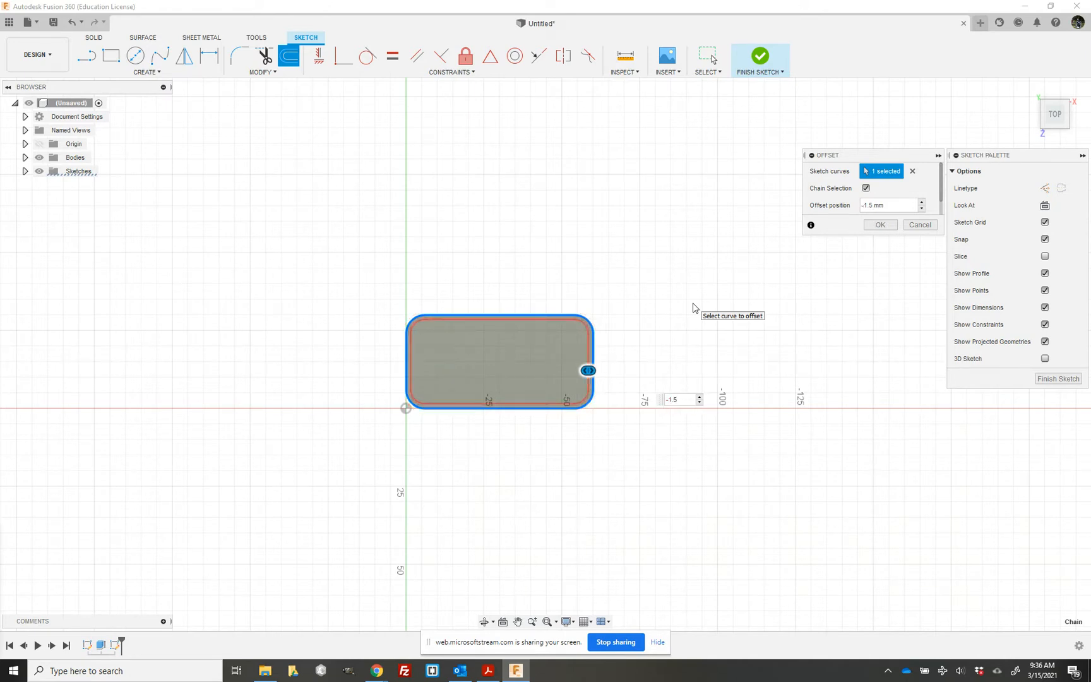
{"action": "key", "text": "Return"}
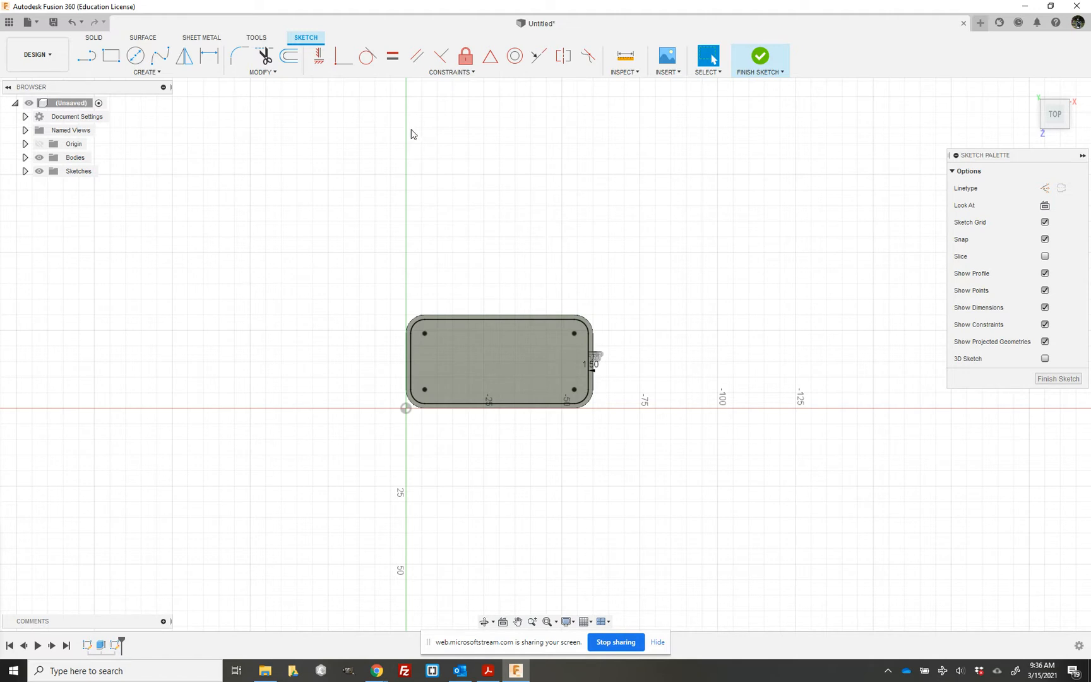
{"action": "left_click", "coordinate": [760, 60]}
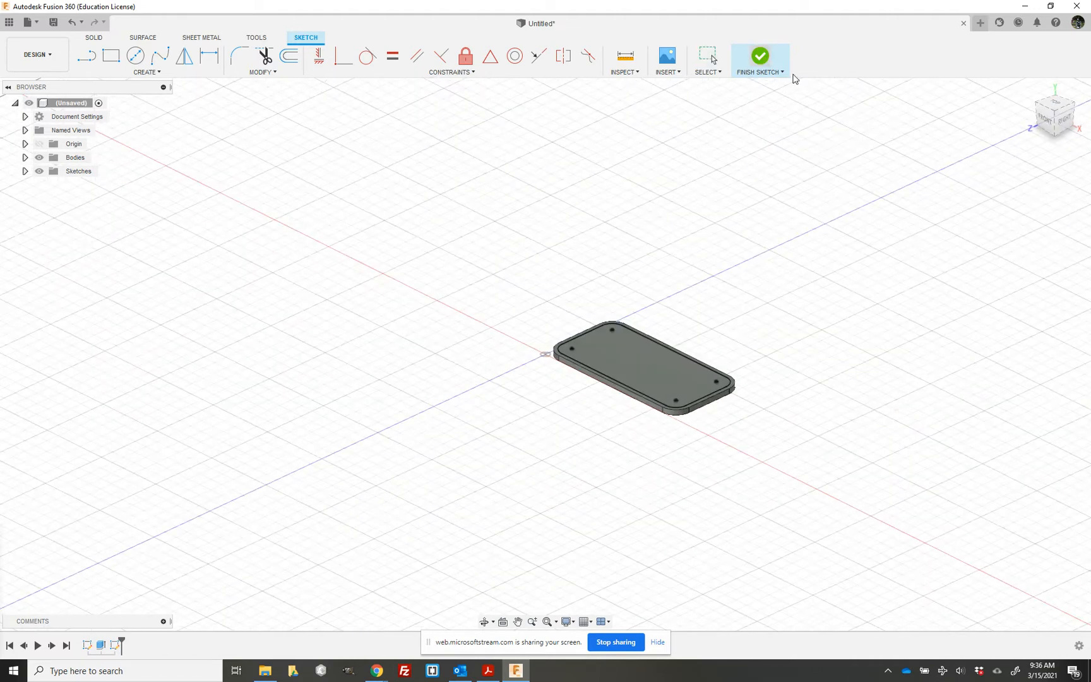
Extrude the outer ring profile between the plate's edge and the offset outline 1.5 mm upward, joined to the plate.
{"action": "left_click", "coordinate": [1050, 106]}
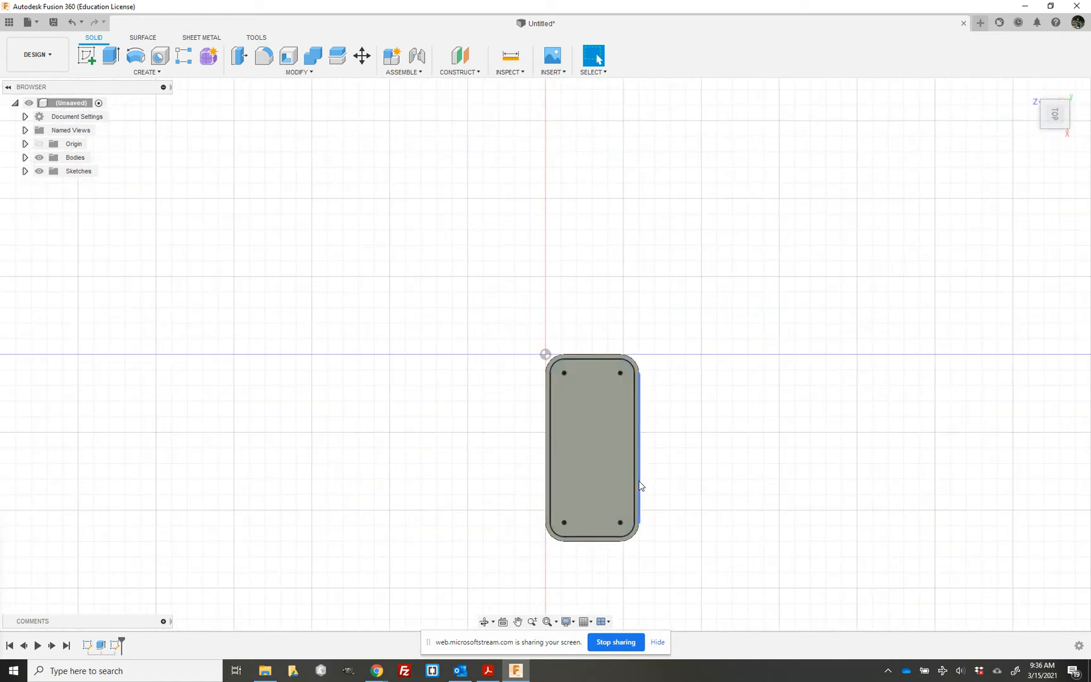
{"action": "scroll", "coordinate": [640, 485], "scroll_direction": "up", "scroll_amount": 5}
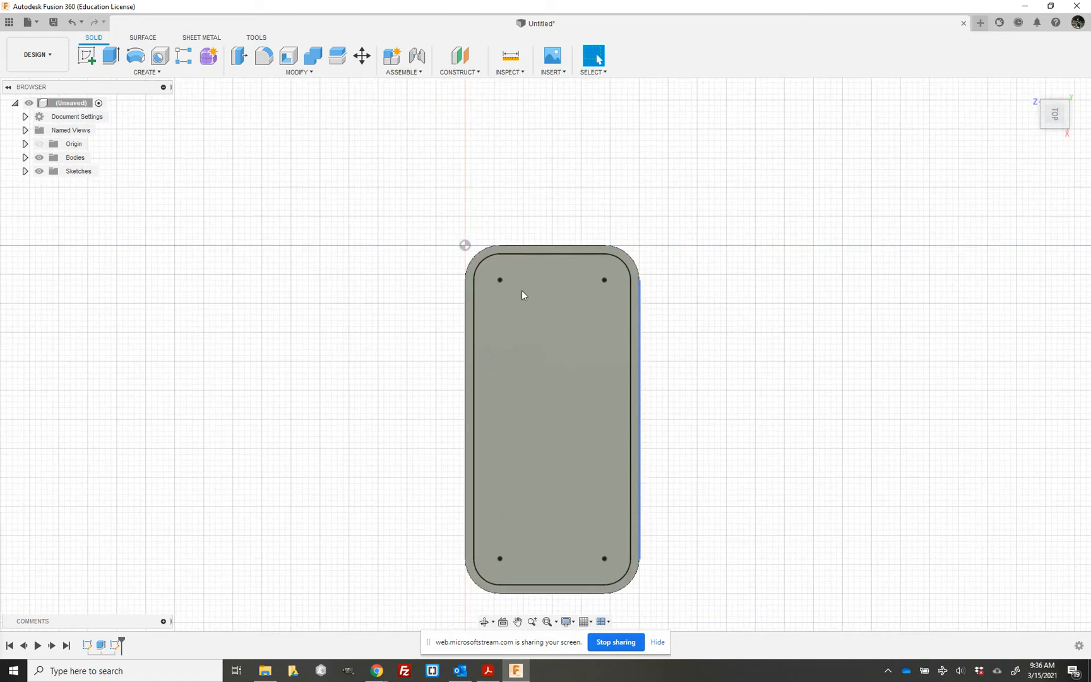
{"action": "left_click", "coordinate": [111, 55]}
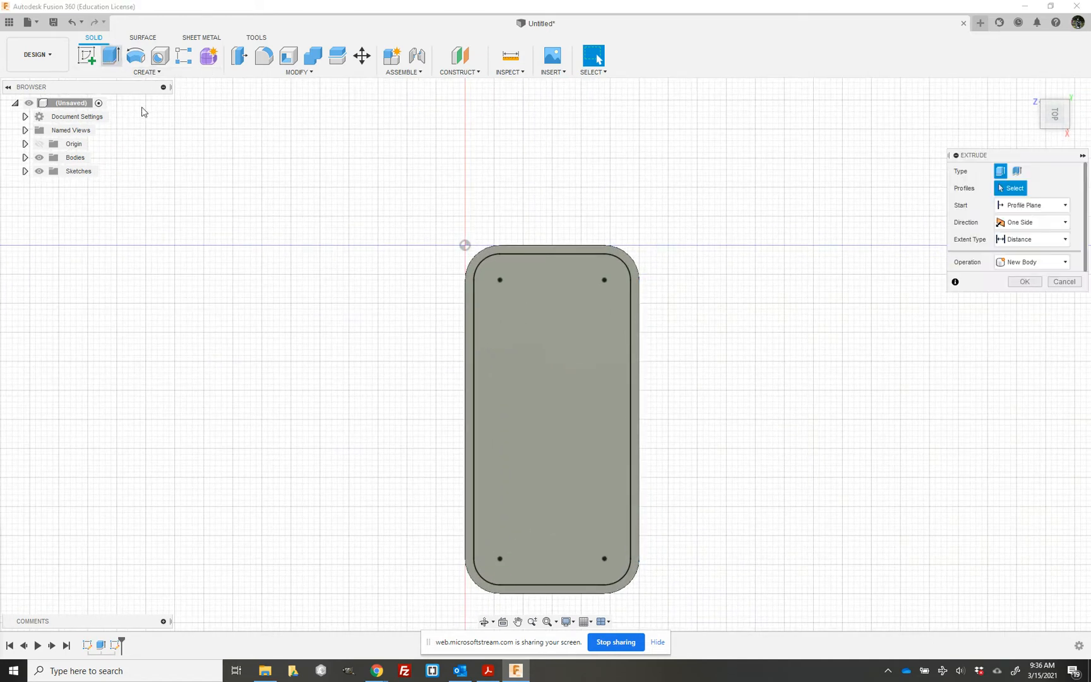
{"action": "left_click", "coordinate": [581, 253]}
{"action": "type", "text": "1.5"}
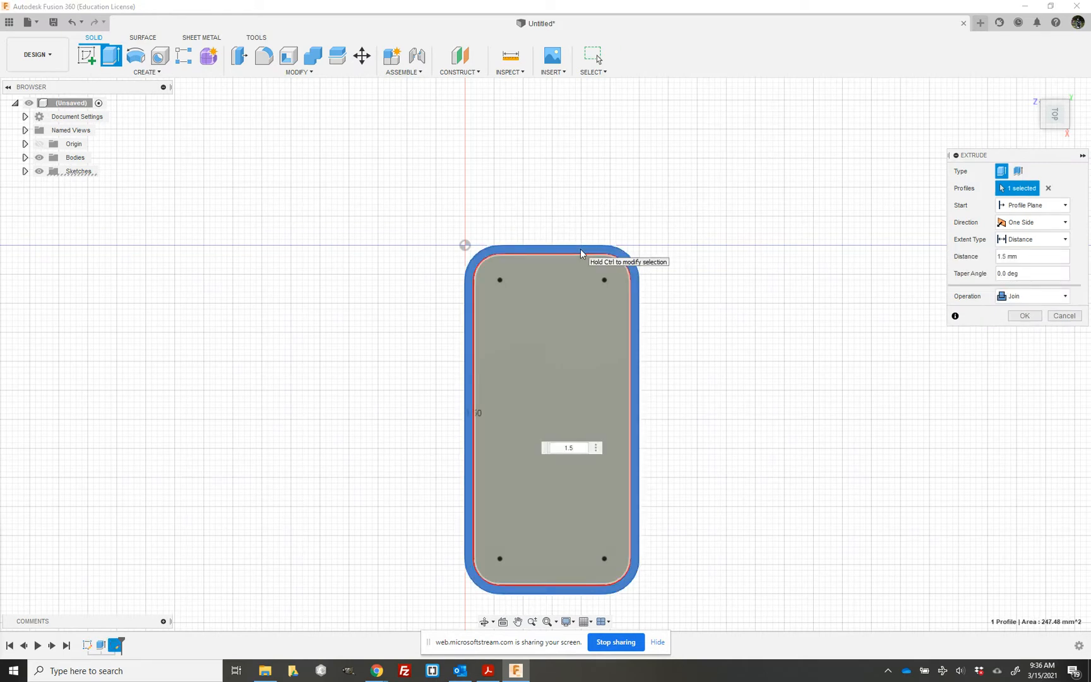
{"action": "key", "text": "Return"}
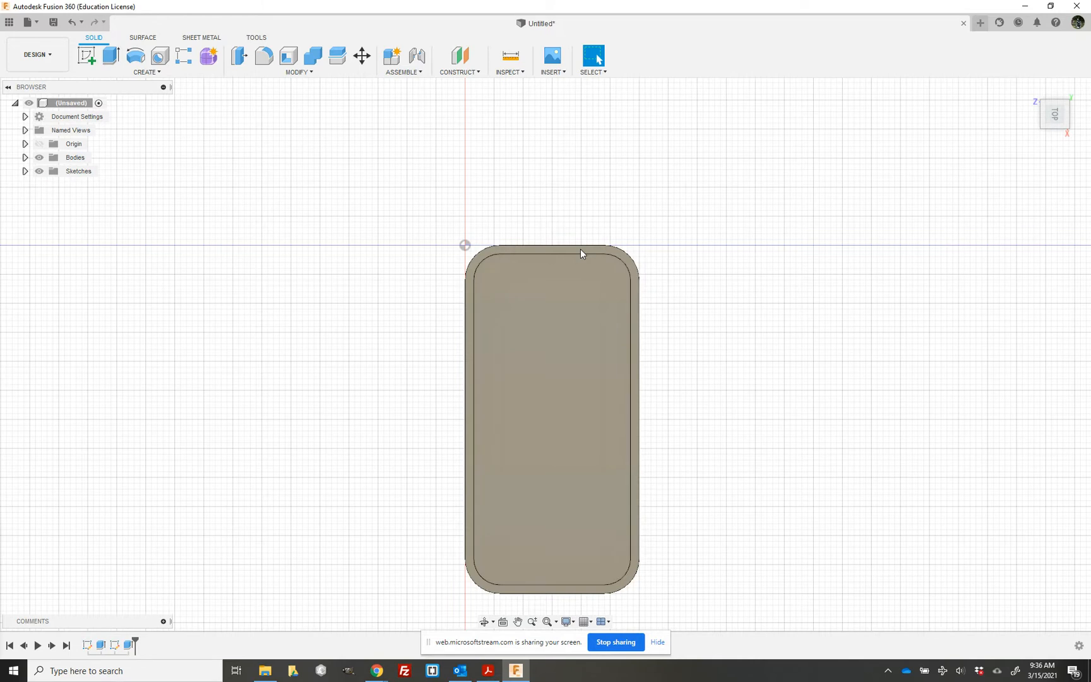
Start a new sketch on the recessed face inside the raised rim.
{"action": "left_click", "coordinate": [1030, 89]}
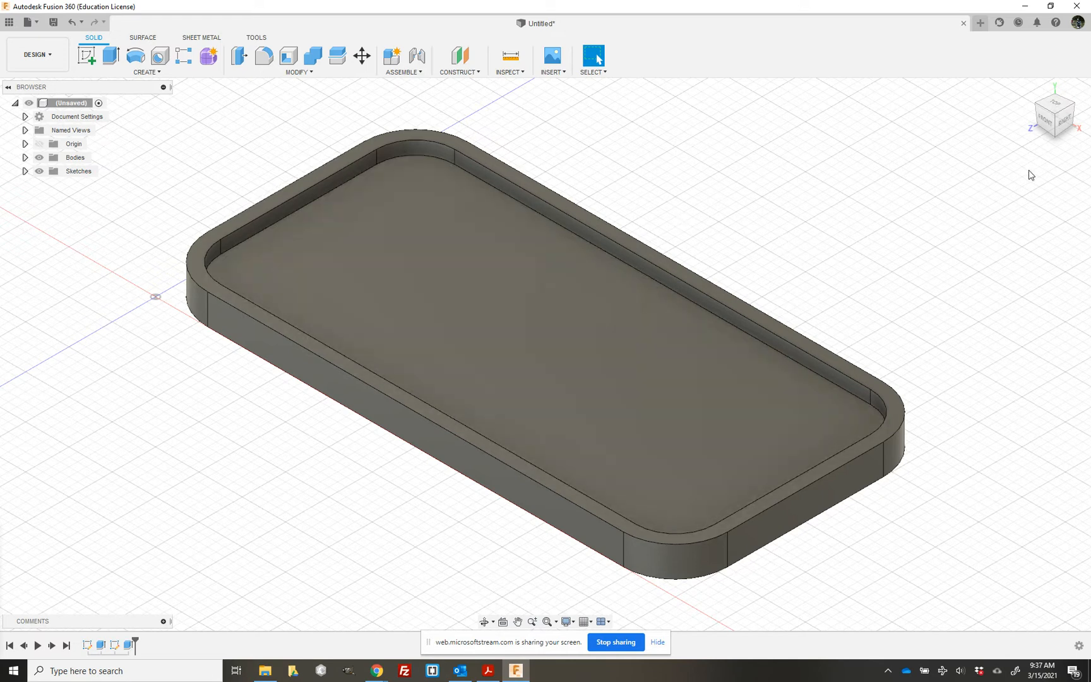
{"action": "left_click_drag", "start_coordinate": [1045, 114], "coordinate": [1076, 99]}
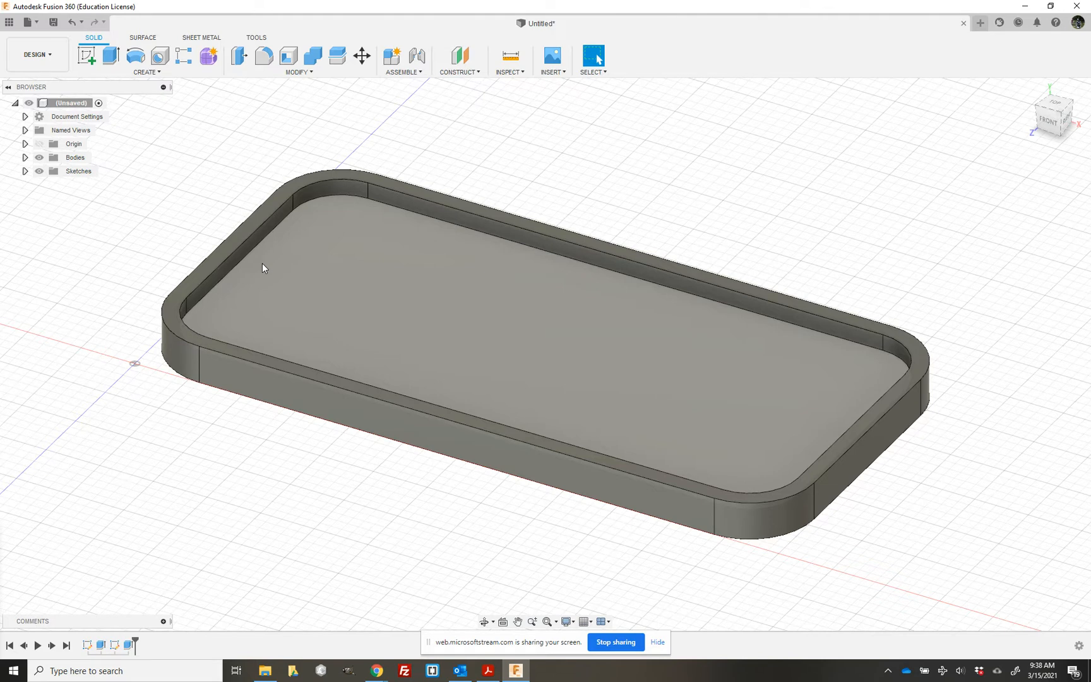
{"action": "left_click", "coordinate": [96, 62]}
{"action": "left_click", "coordinate": [427, 308]}
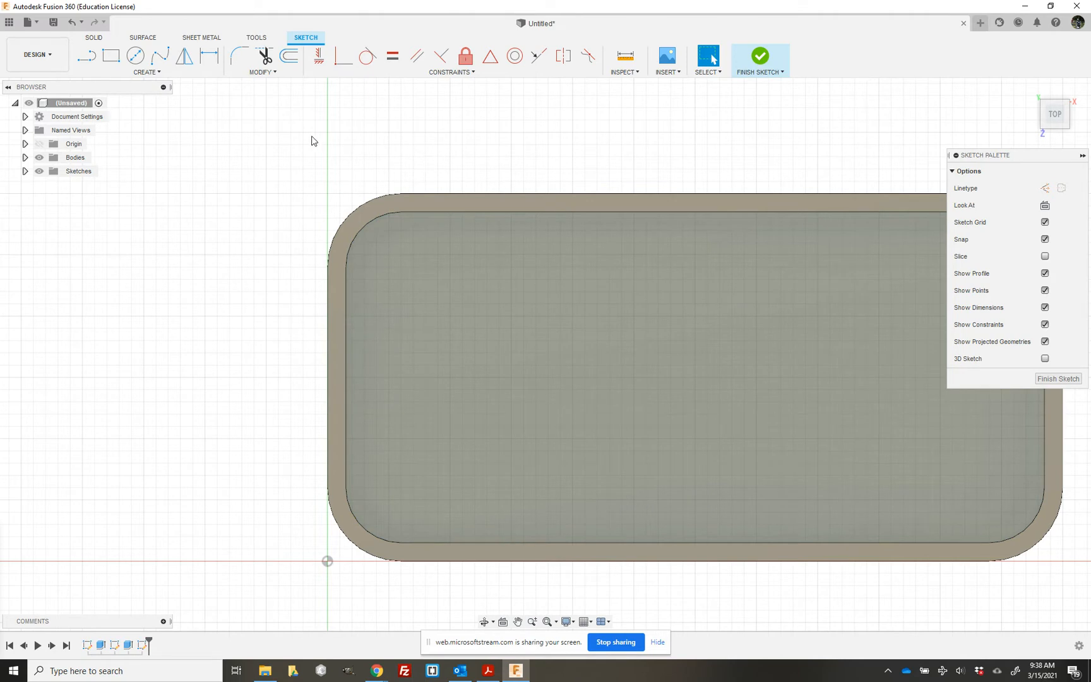
Draw a 2-point circle 4 mm in diameter, midway along the short side nearest the origin just inside the rim, and finish the sketch.
{"action": "left_click", "coordinate": [153, 73]}
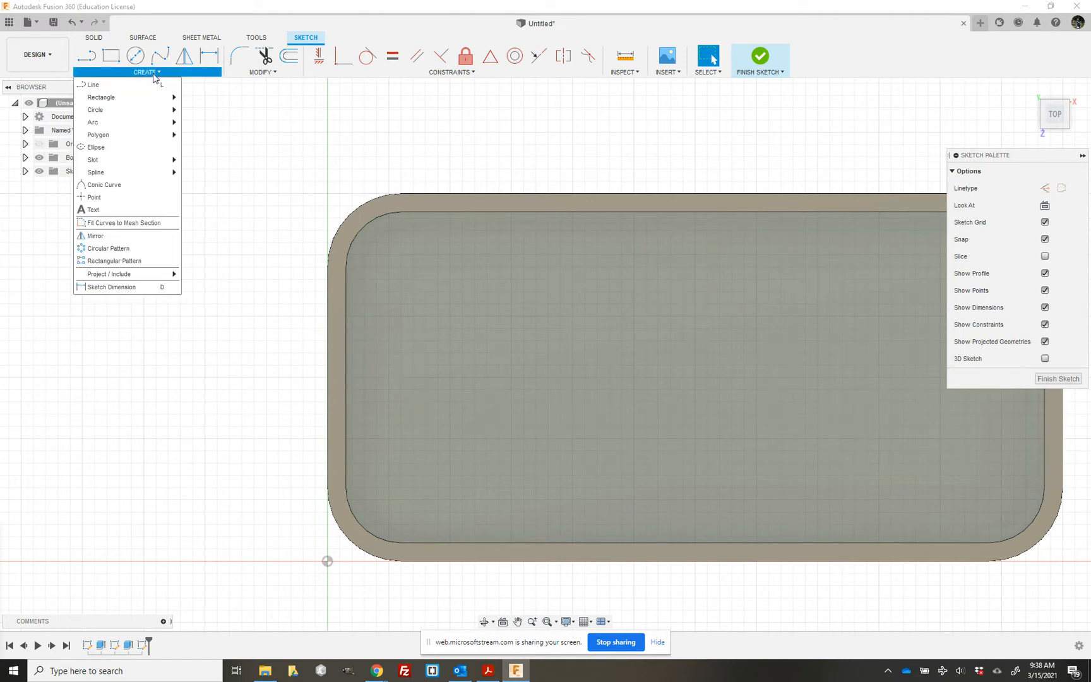
{"action": "mouse_move", "coordinate": [152, 109]}
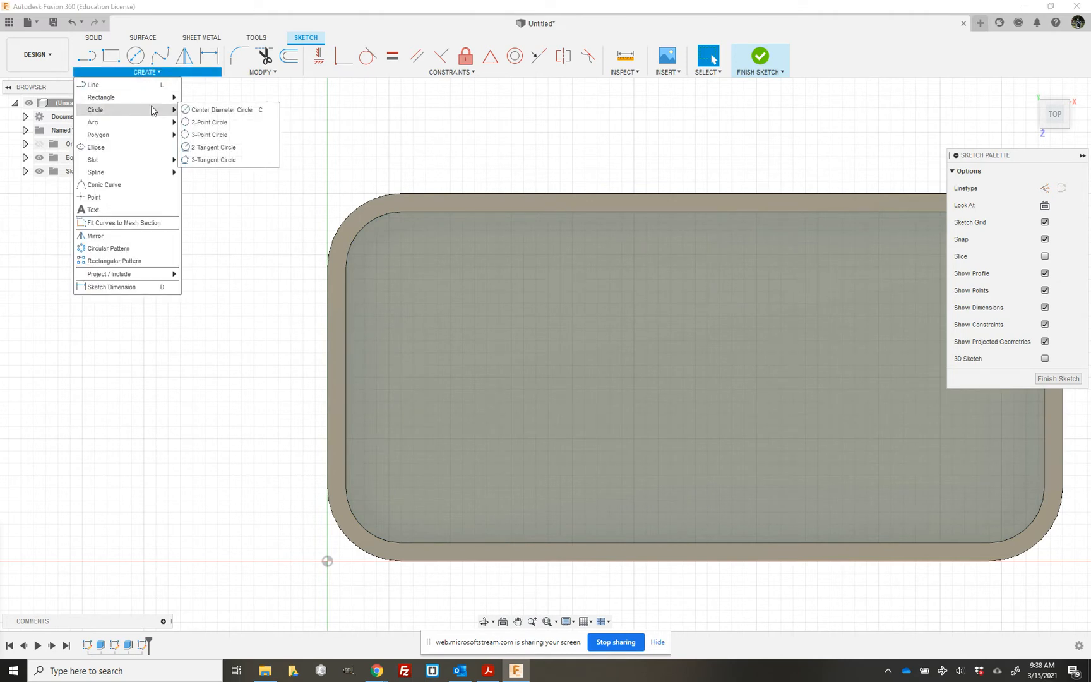
{"action": "left_click", "coordinate": [208, 122]}
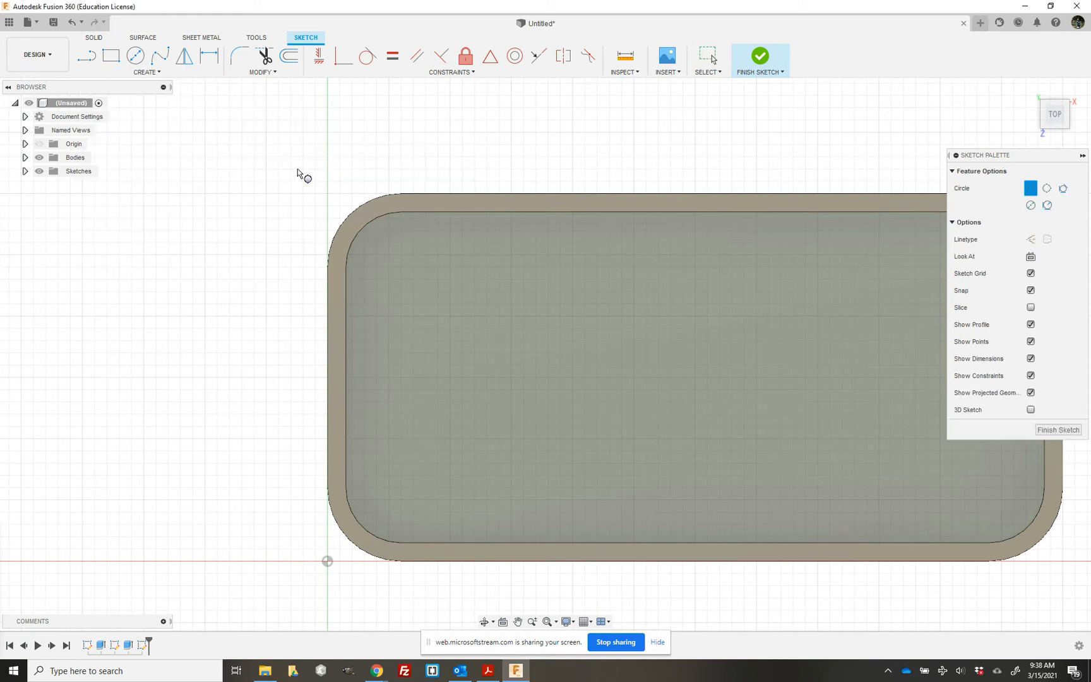
{"action": "left_click", "coordinate": [363, 378]}
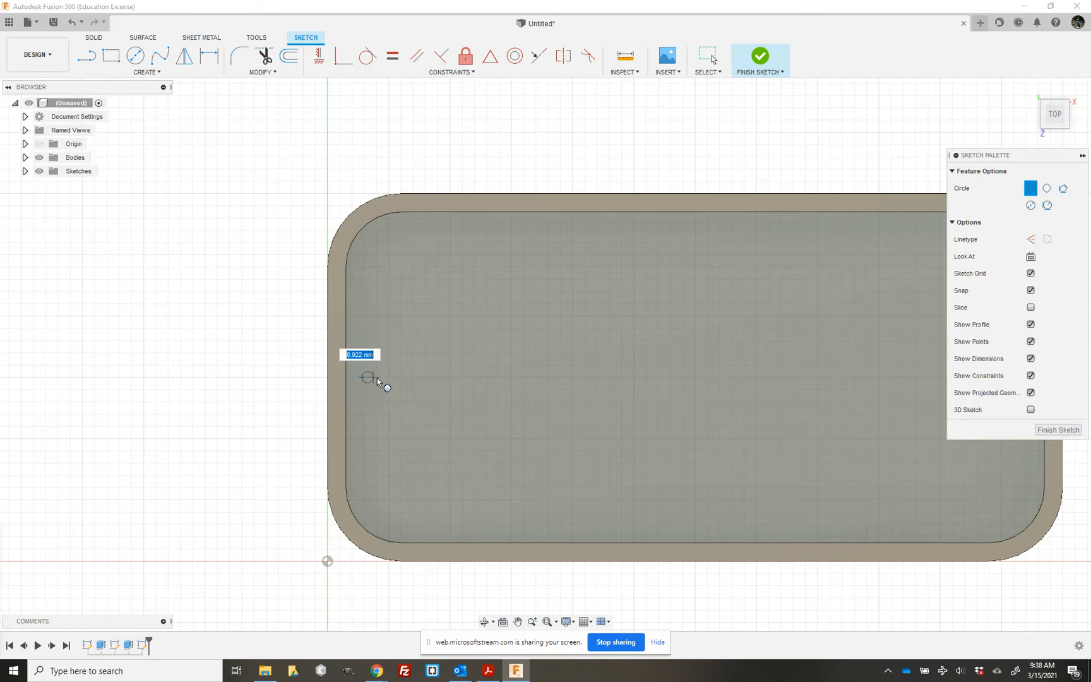
{"action": "type", "text": "4"}
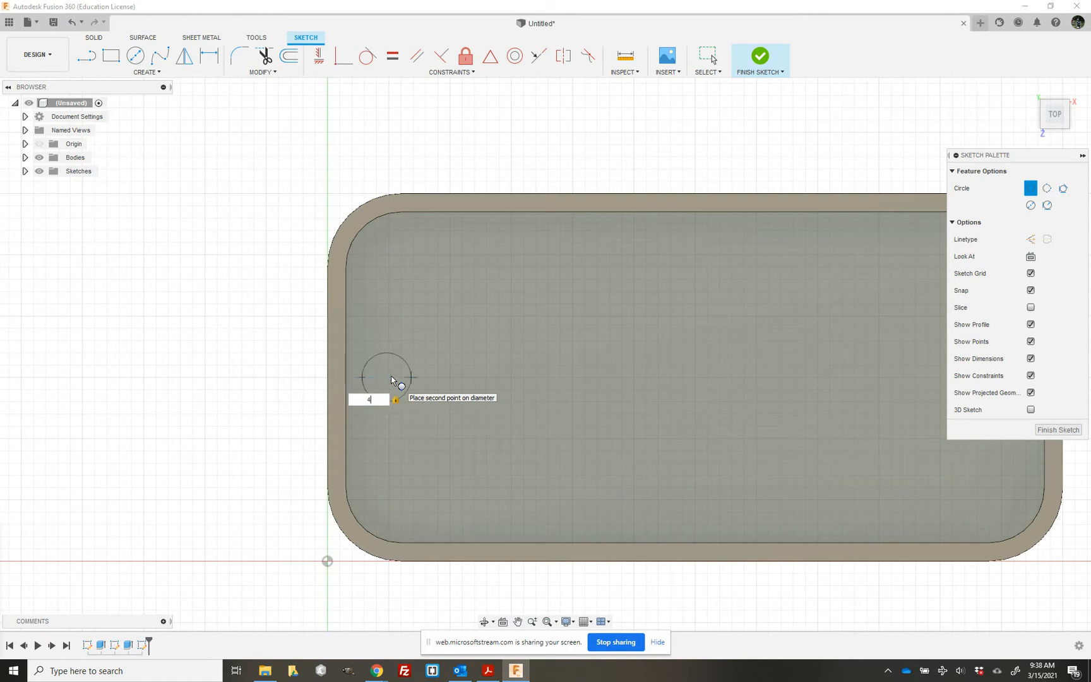
{"action": "key", "text": "Return"}
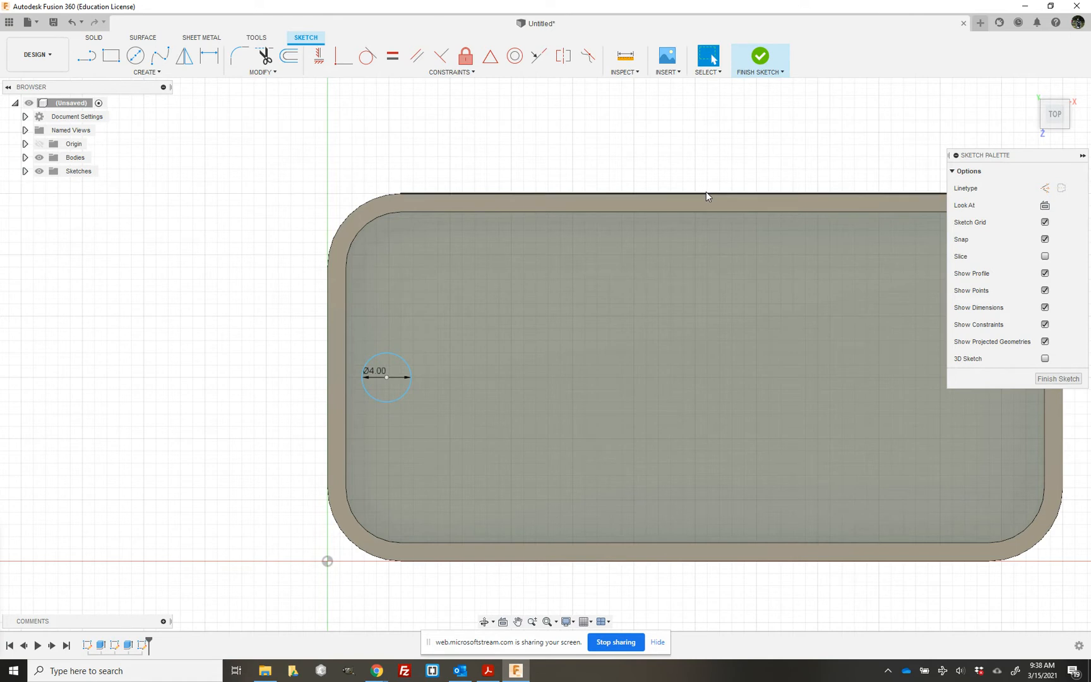
{"action": "left_click", "coordinate": [518, 621]}
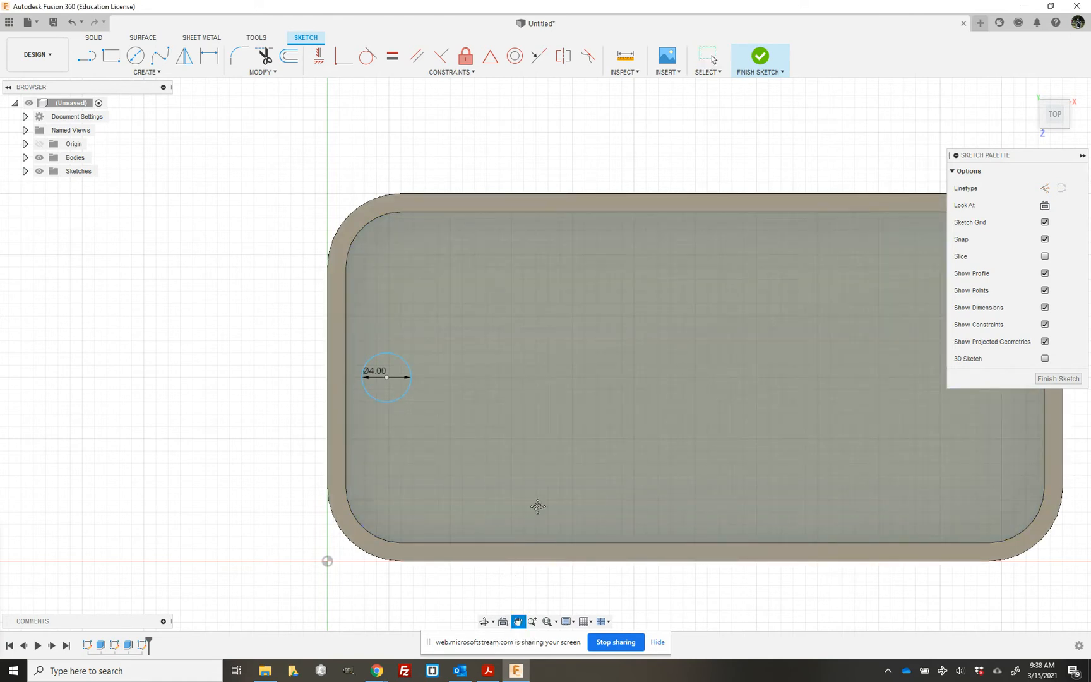
{"action": "left_click_drag", "start_coordinate": [531, 494], "coordinate": [419, 479]}
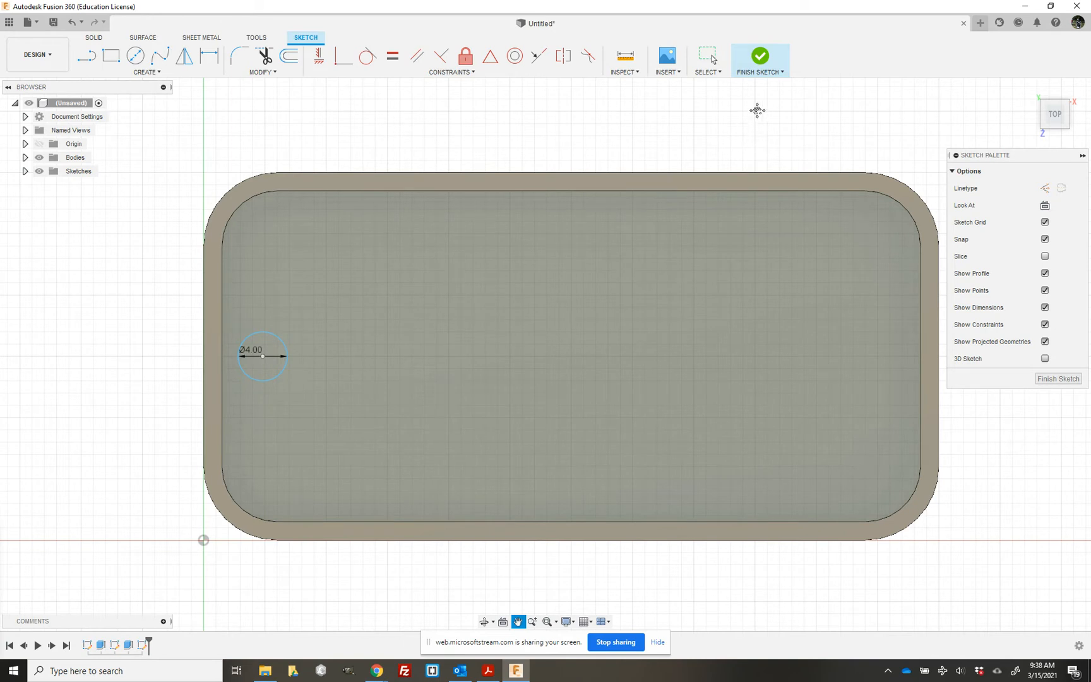
{"action": "left_click", "coordinate": [761, 58]}
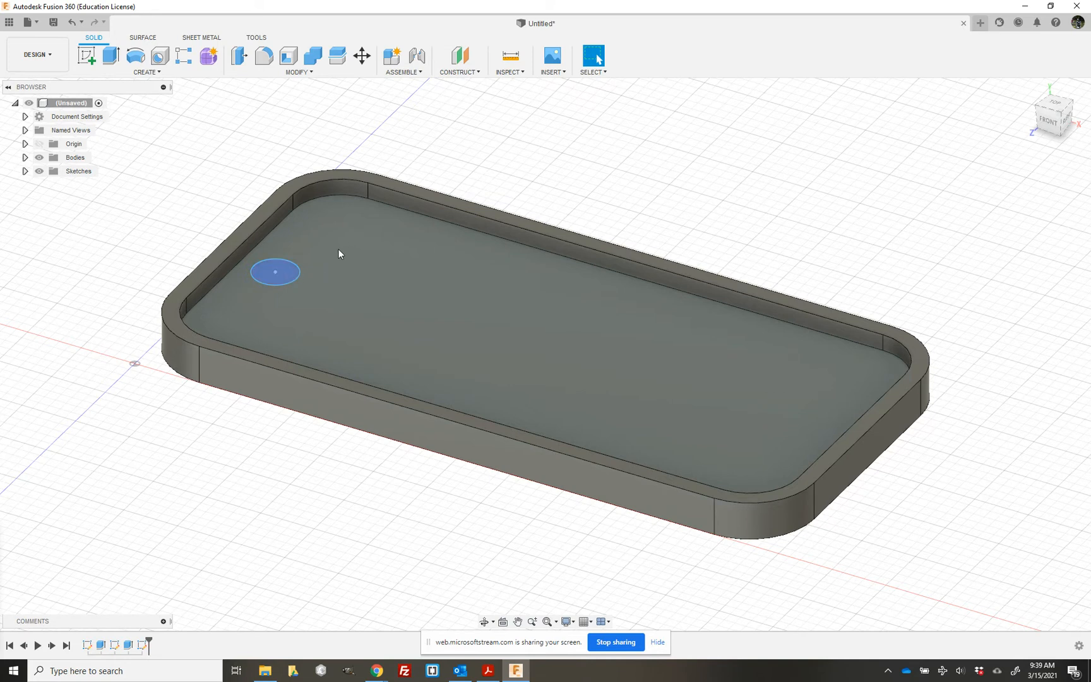
Extrude the circle -5 mm as a cut through the plate to make the keyring hole.
{"action": "left_click", "coordinate": [112, 59]}
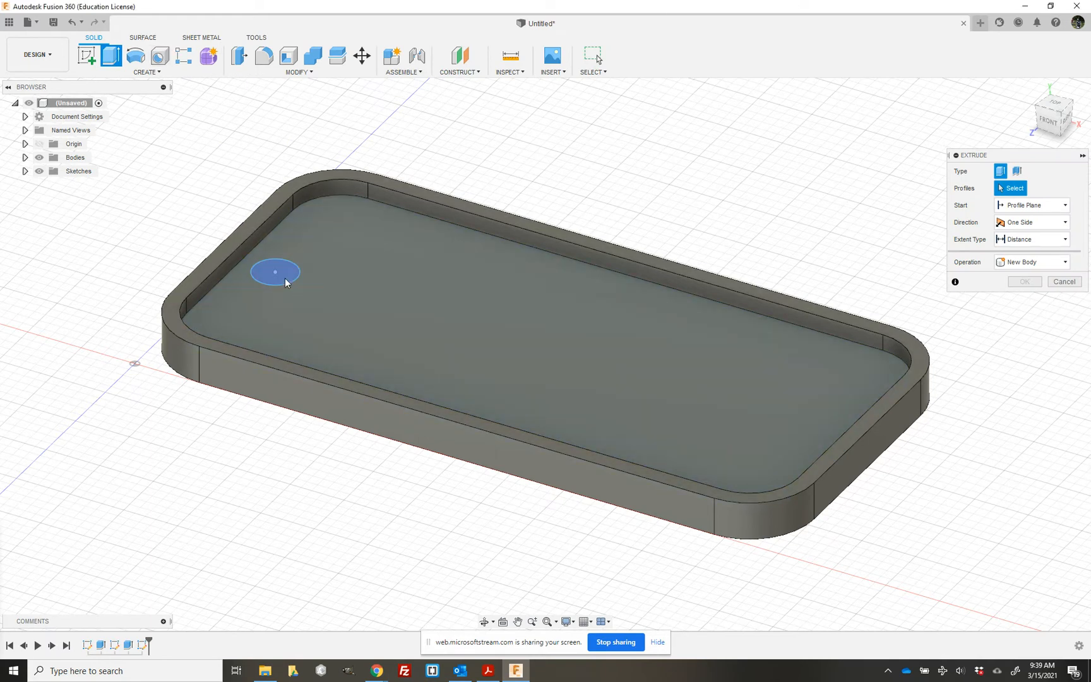
{"action": "left_click", "coordinate": [286, 280]}
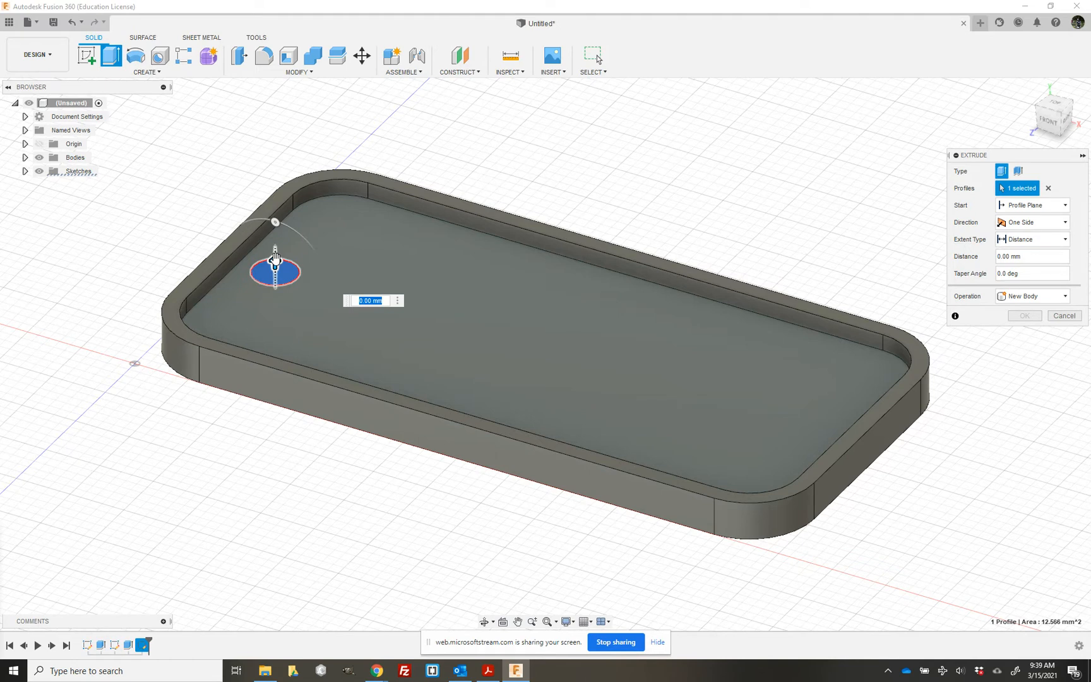
{"action": "left_click_drag", "start_coordinate": [276, 264], "coordinate": [274, 313]}
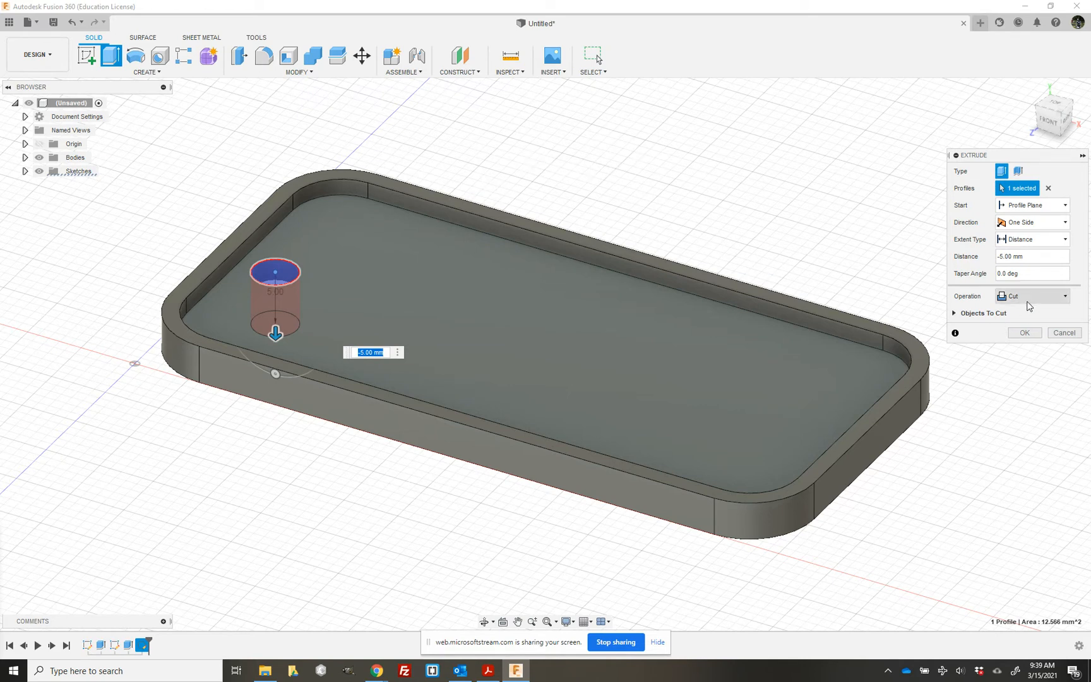
{"action": "left_click", "coordinate": [1021, 333]}
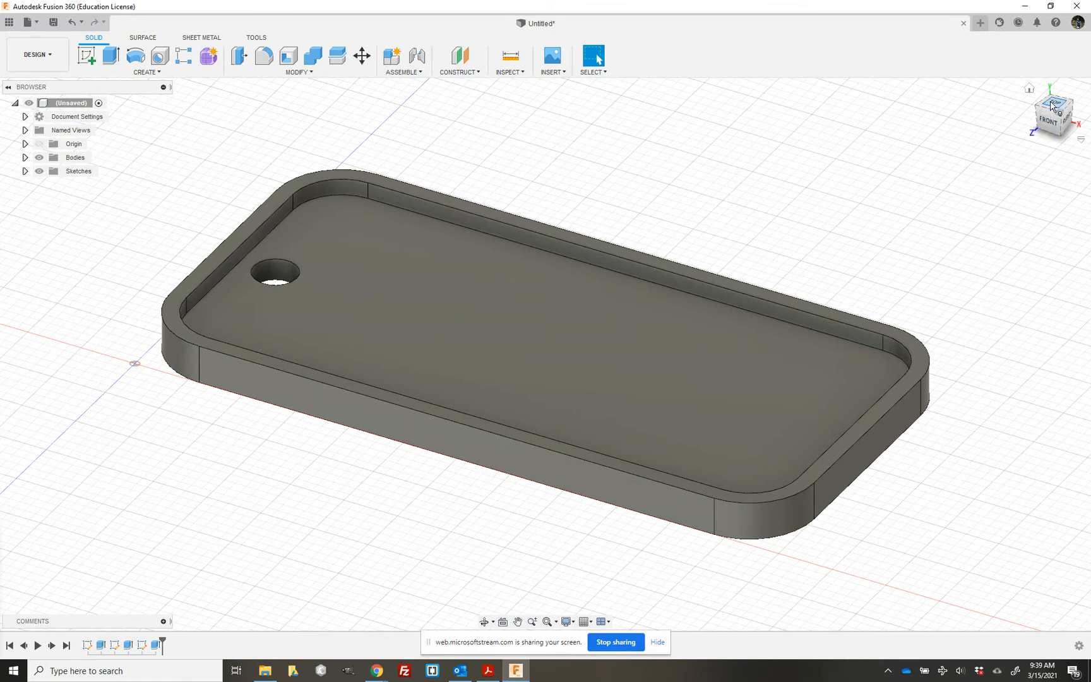
Fillet the upper and lower edges of the keyring hole with a 1 mm radius.
{"action": "left_click_drag", "start_coordinate": [1051, 106], "coordinate": [1048, 116]}
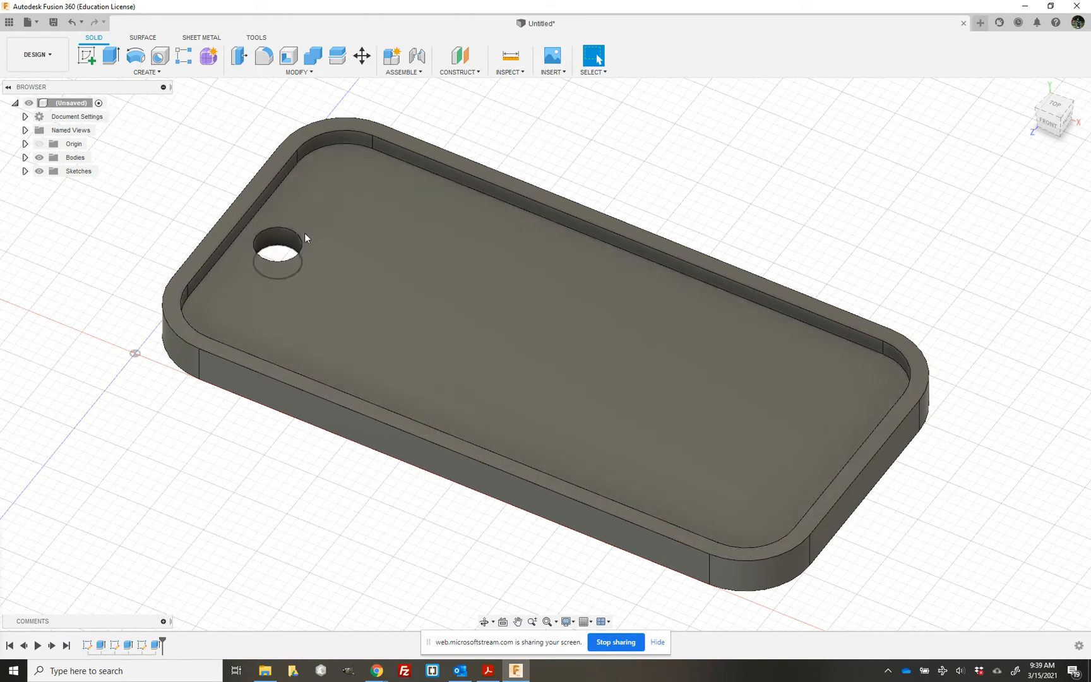
{"action": "left_click", "coordinate": [266, 58]}
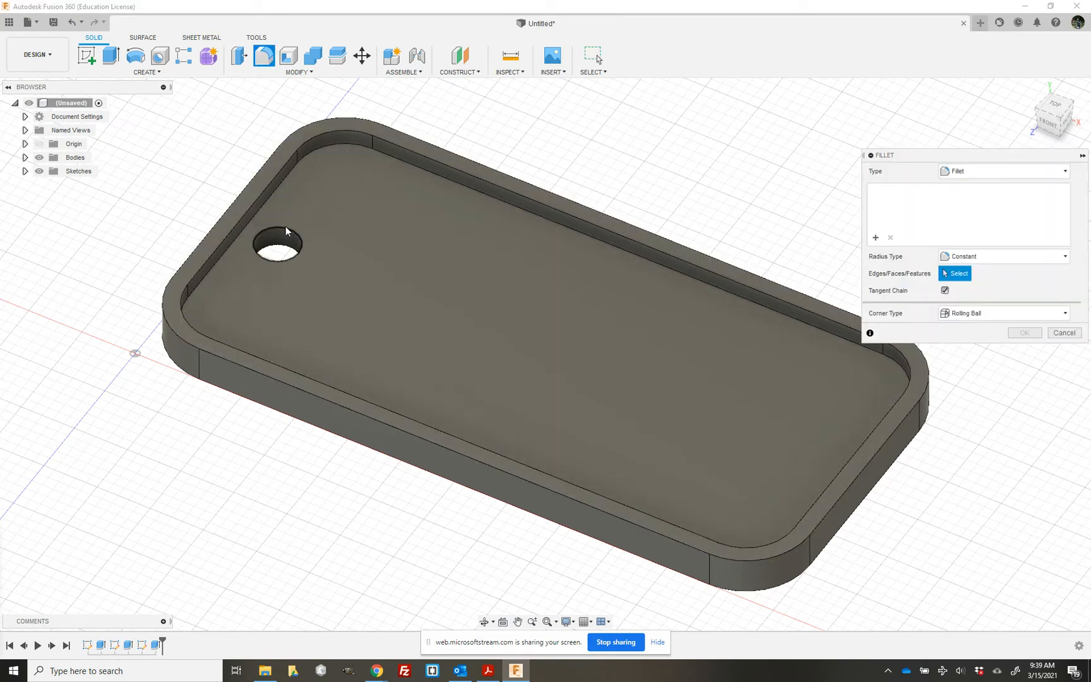
{"action": "left_click", "coordinate": [286, 232]}
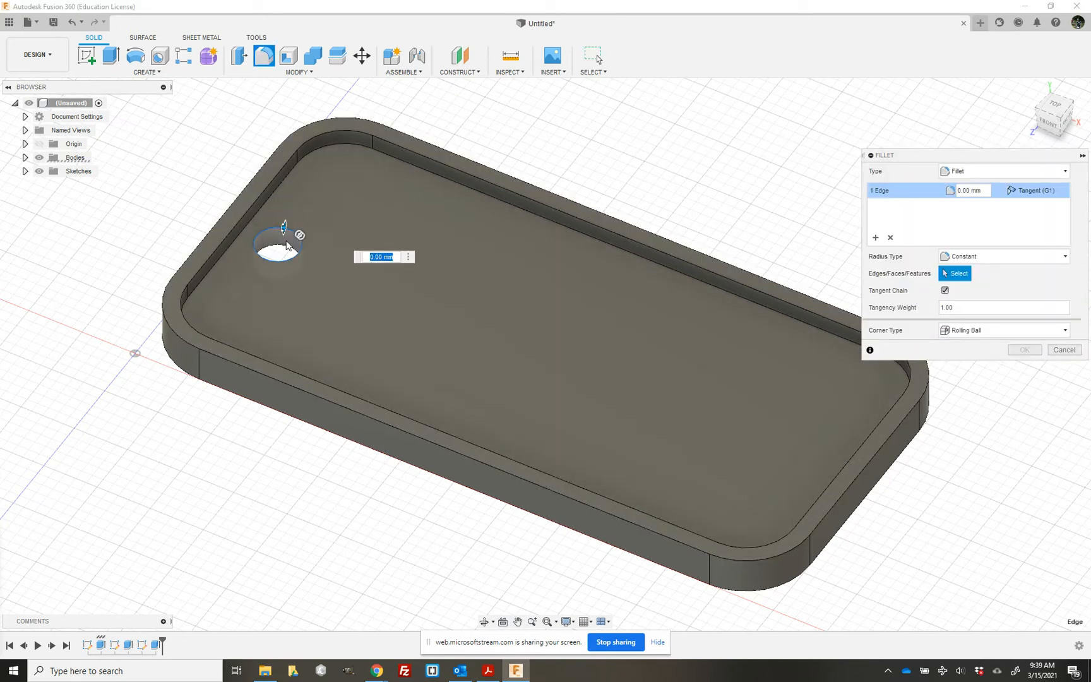
{"action": "left_click", "coordinate": [285, 249]}
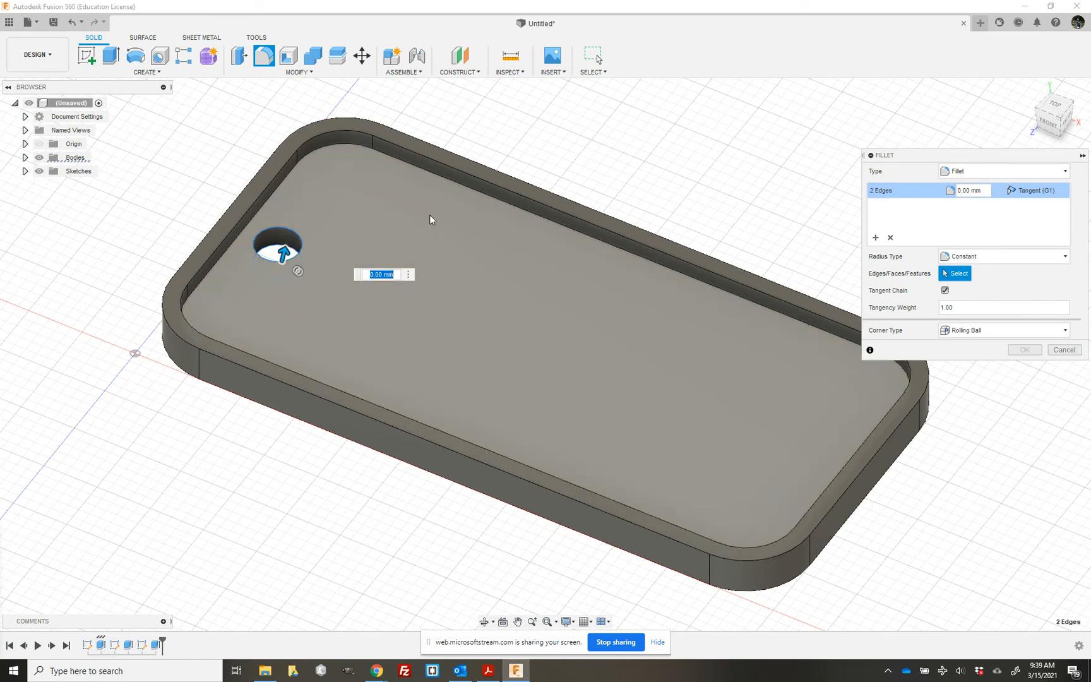
{"action": "type", "text": "1"}
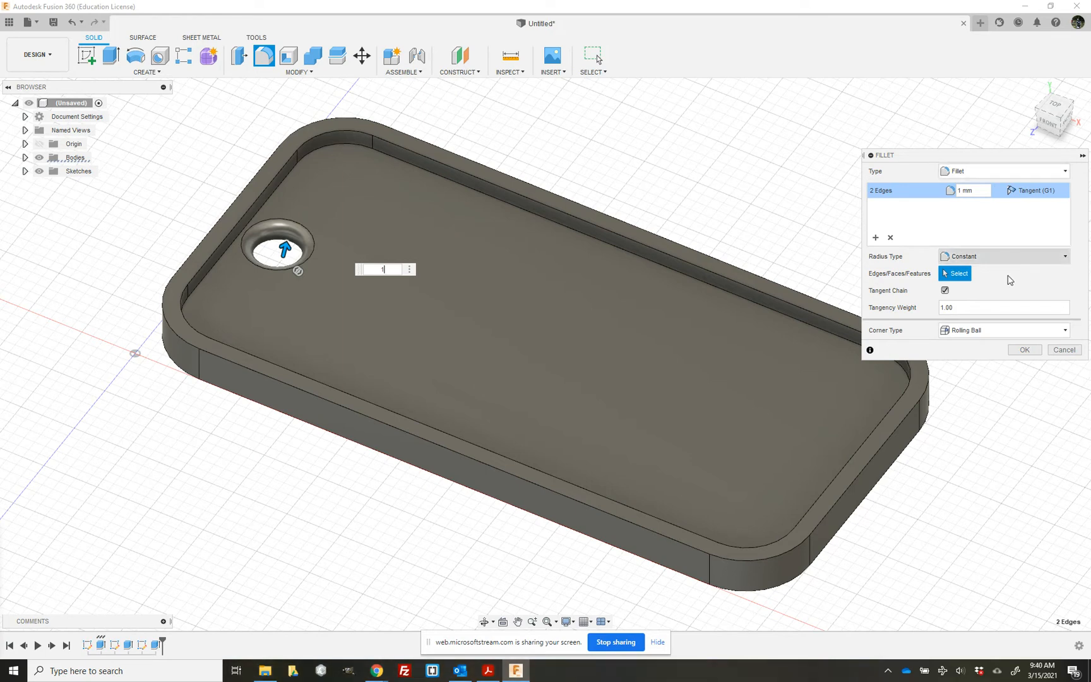
{"action": "left_click", "coordinate": [1019, 348]}
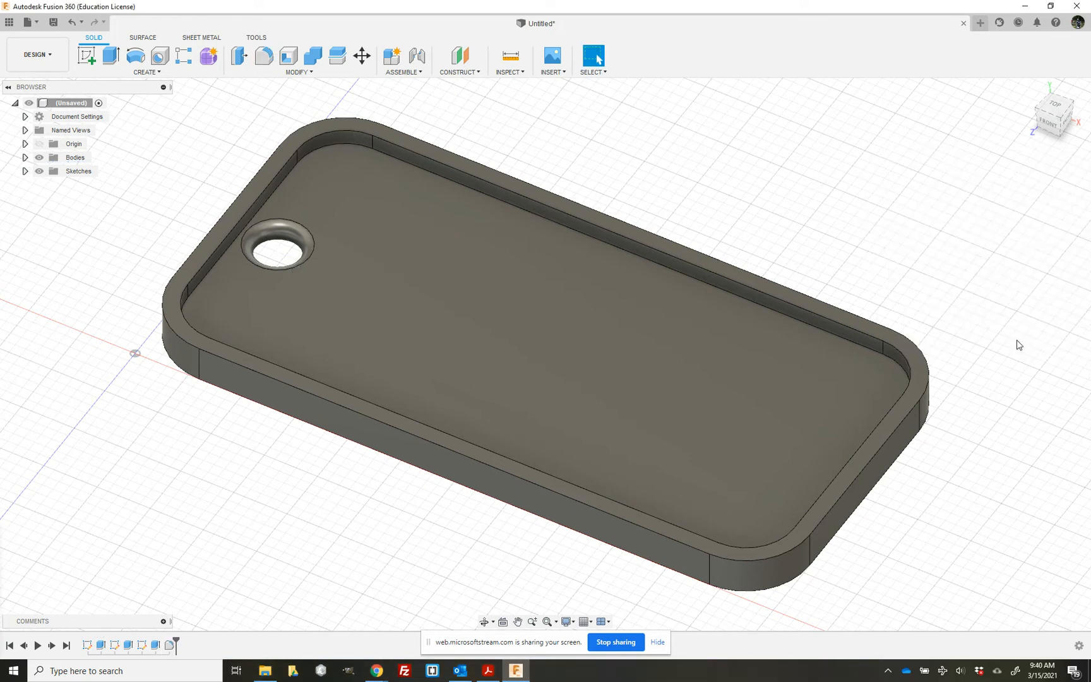
Start a new sketch on the recessed face around the hole, dismiss the e-mail notification and leave nothing selected.
{"action": "left_click", "coordinate": [1030, 89]}
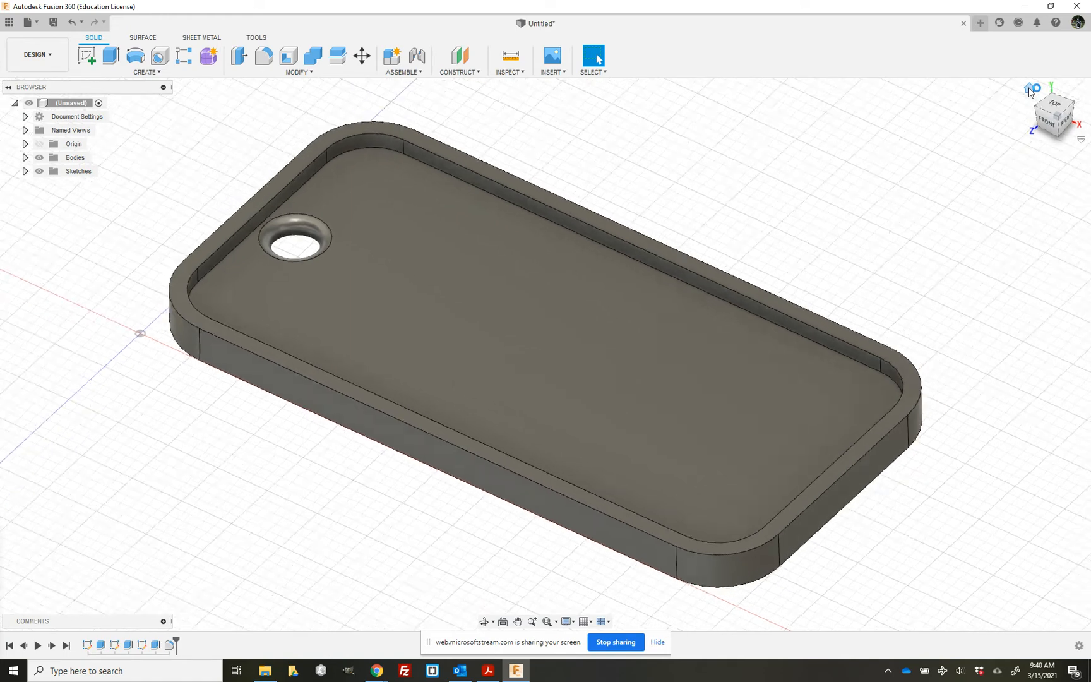
{"action": "mouse_move", "coordinate": [1056, 133]}
{"action": "left_mouse_down"}
{"action": "mouse_move", "coordinate": [1058, 73]}
{"action": "mouse_move", "coordinate": [1053, 137]}
{"action": "left_mouse_up"}
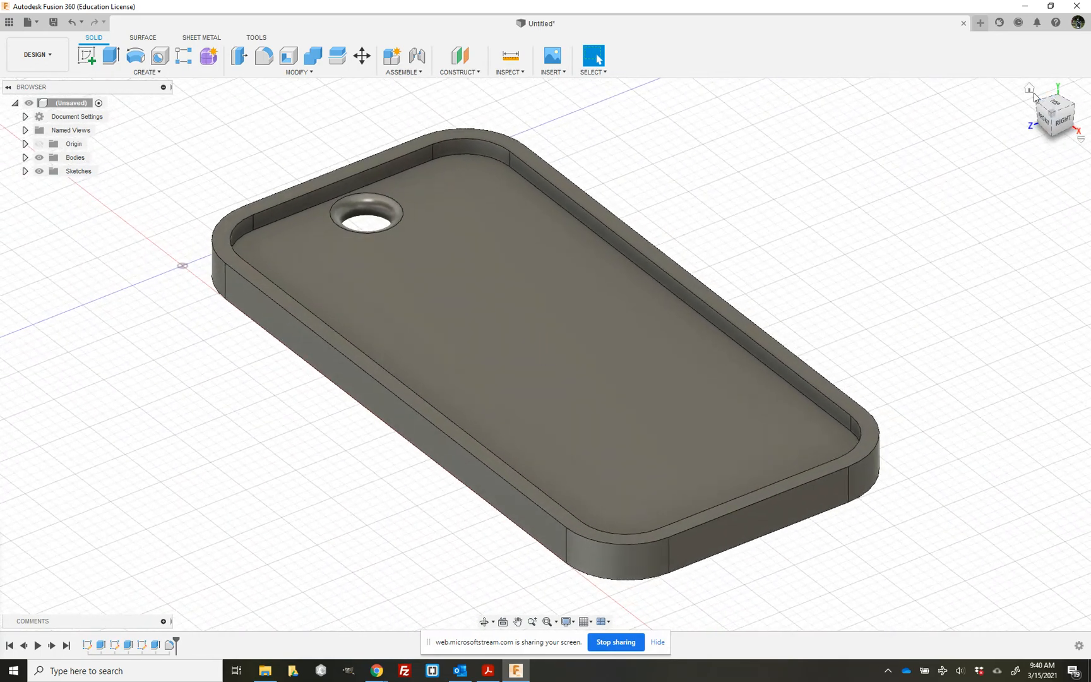
{"action": "left_click", "coordinate": [1028, 92]}
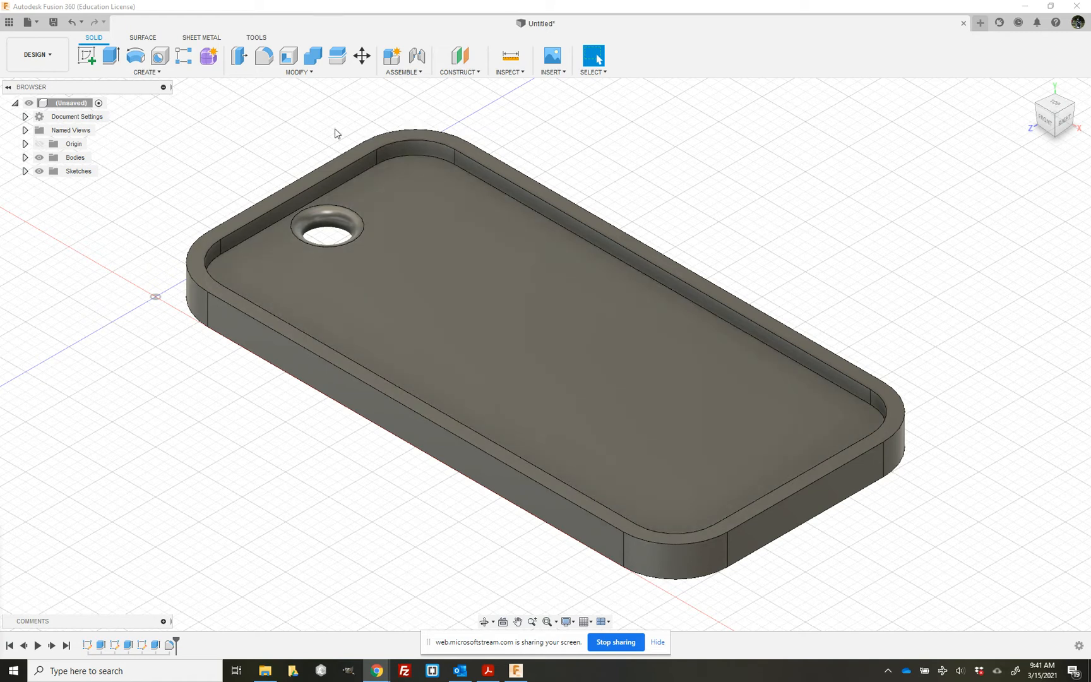
{"action": "left_click", "coordinate": [88, 59]}
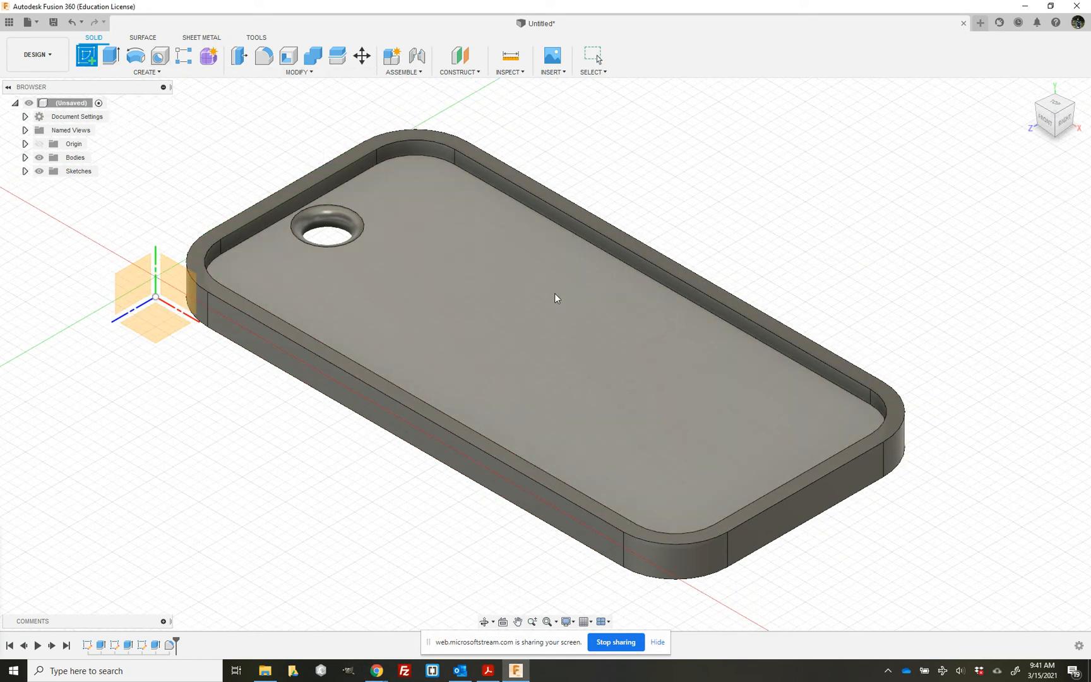
{"action": "left_click", "coordinate": [553, 311]}
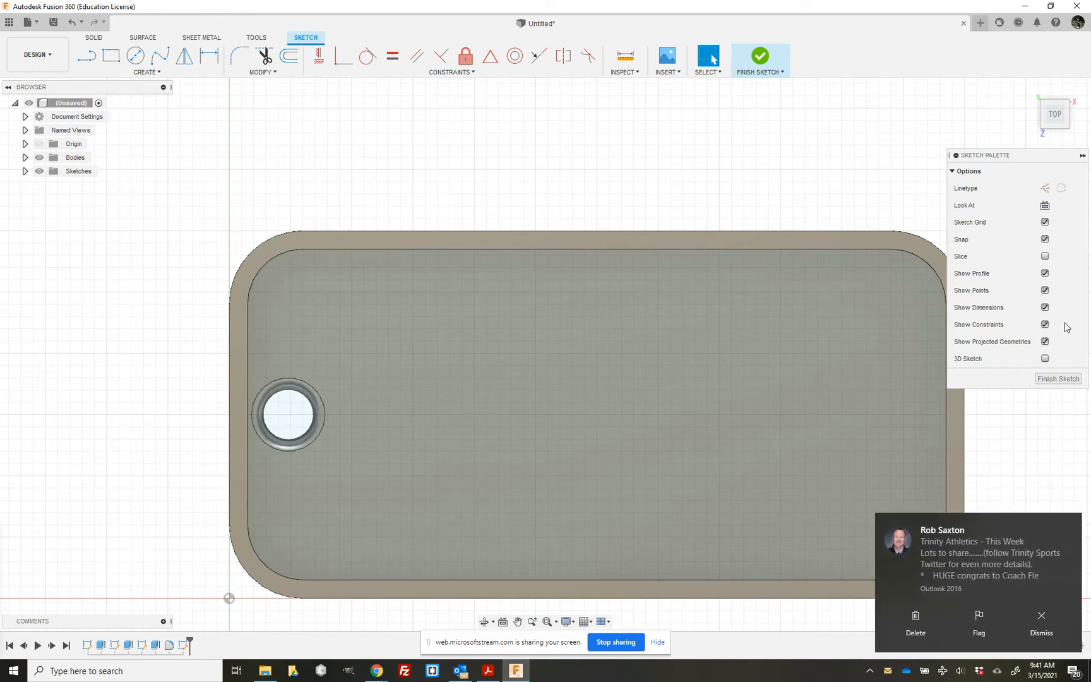
{"action": "left_click", "coordinate": [1038, 619]}
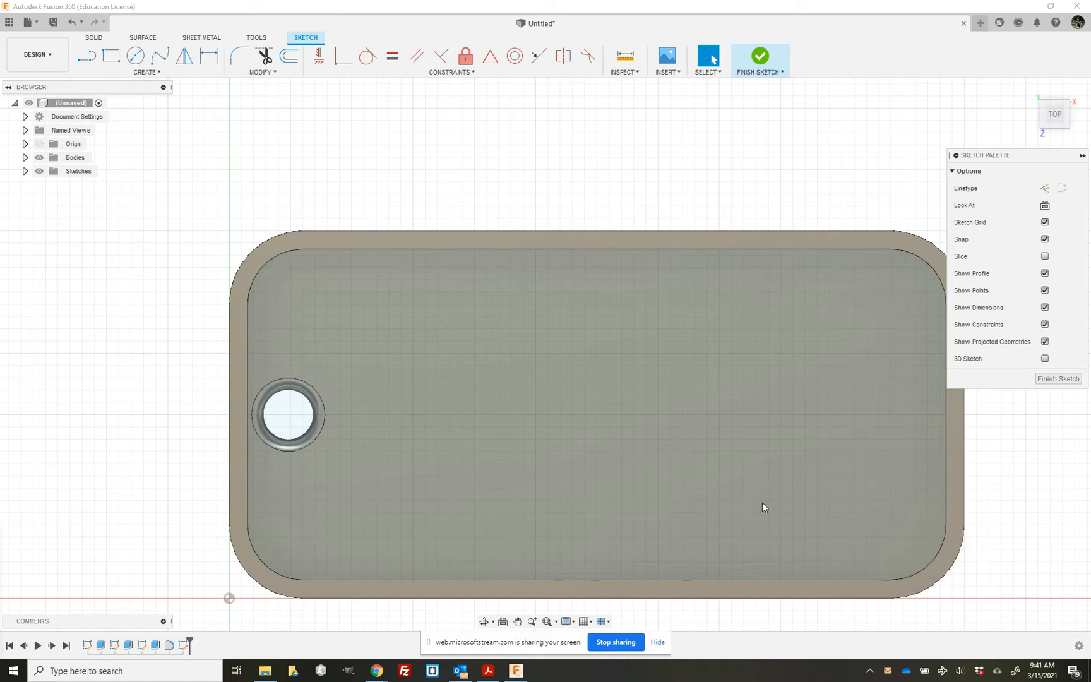
{"action": "left_click", "coordinate": [717, 475]}
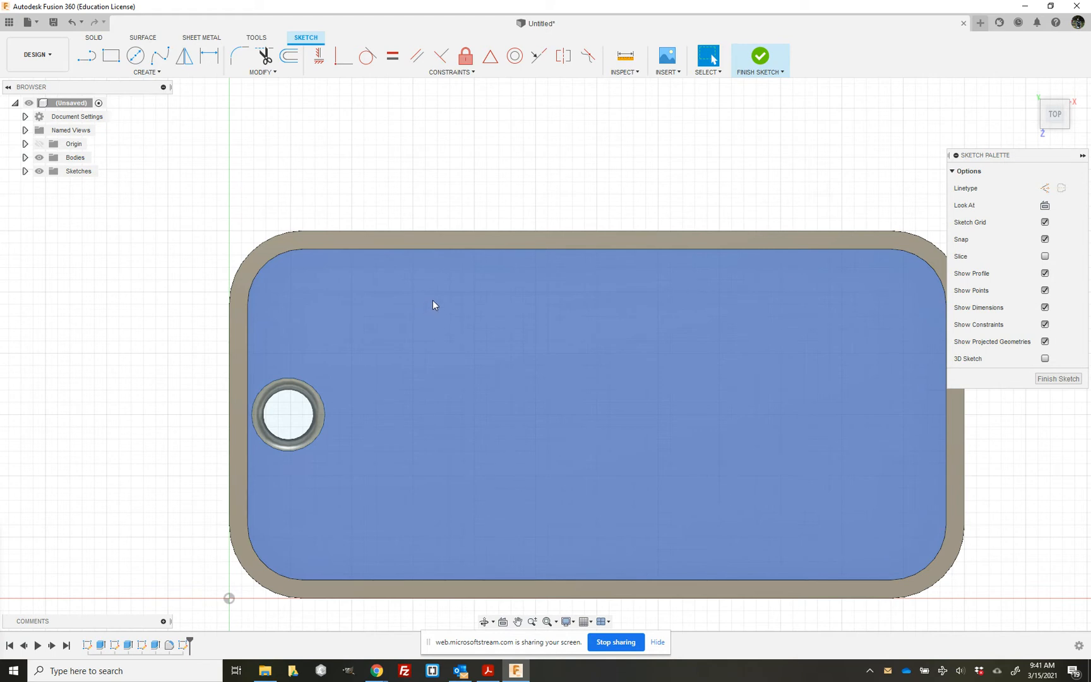
{"action": "left_click", "coordinate": [379, 202]}
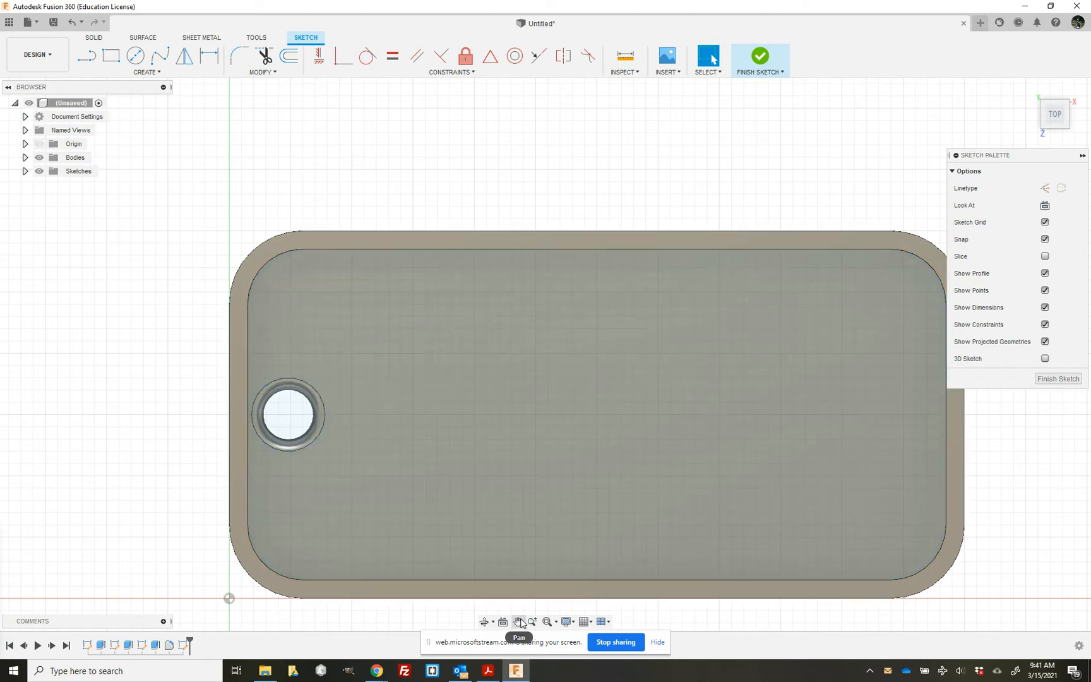
Place a rectangular text frame on the recessed face, from beside the hole to near the opposite short side, and dismiss the e-mail notification.
{"action": "left_click", "coordinate": [517, 621]}
{"action": "left_click_drag", "start_coordinate": [189, 504], "coordinate": [130, 424]}
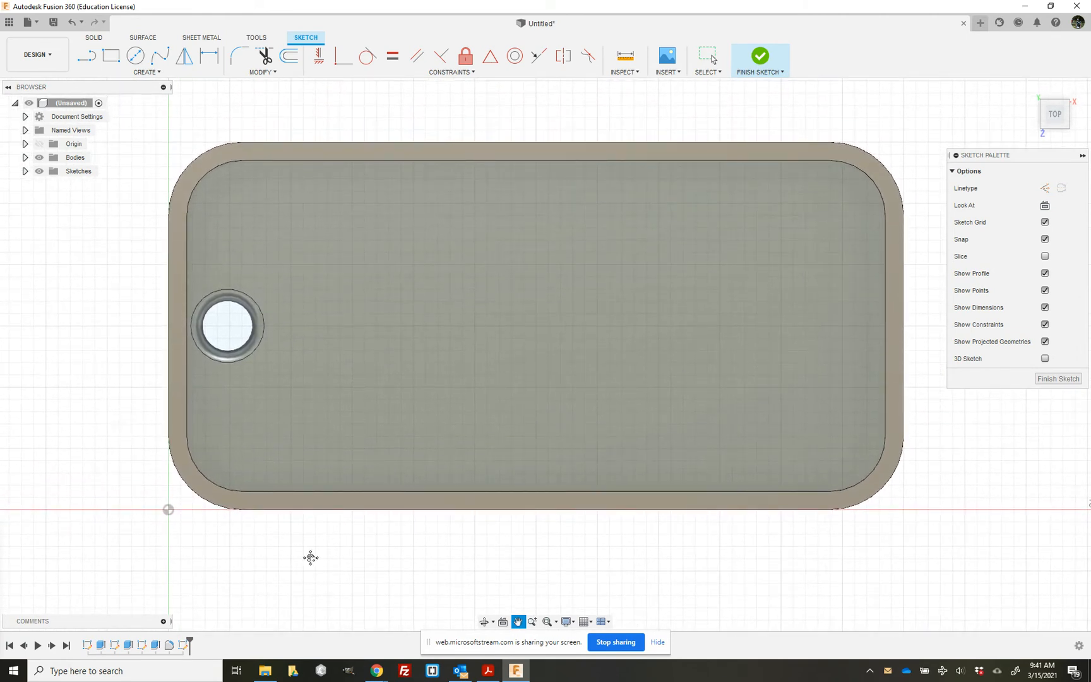
{"action": "key", "text": "Escape"}
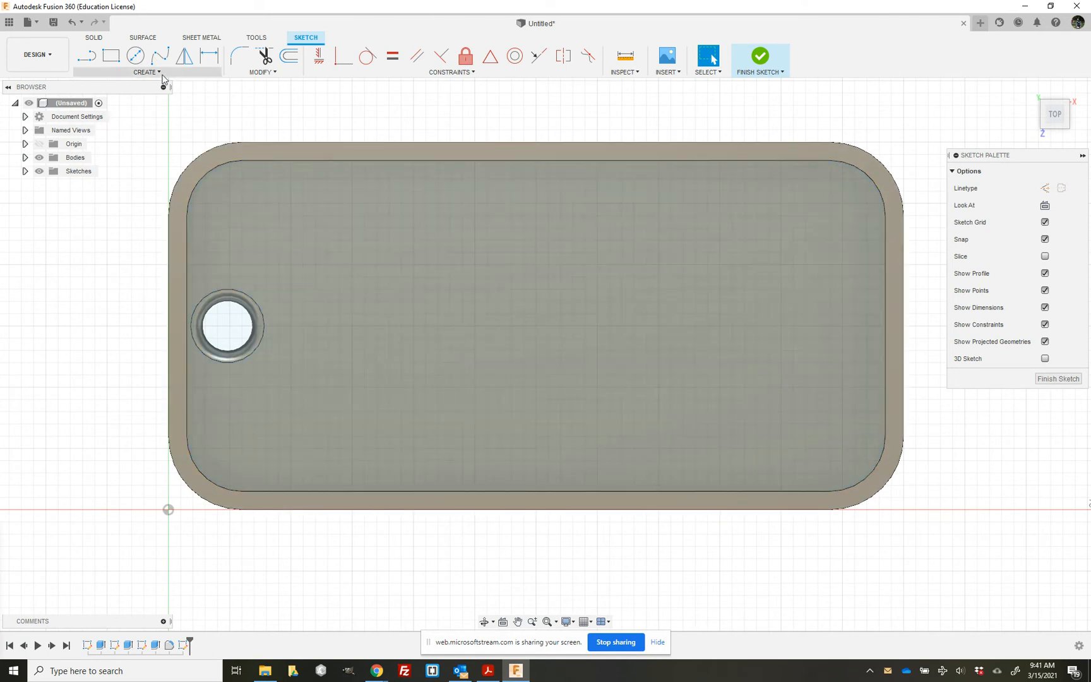
{"action": "left_click", "coordinate": [162, 74]}
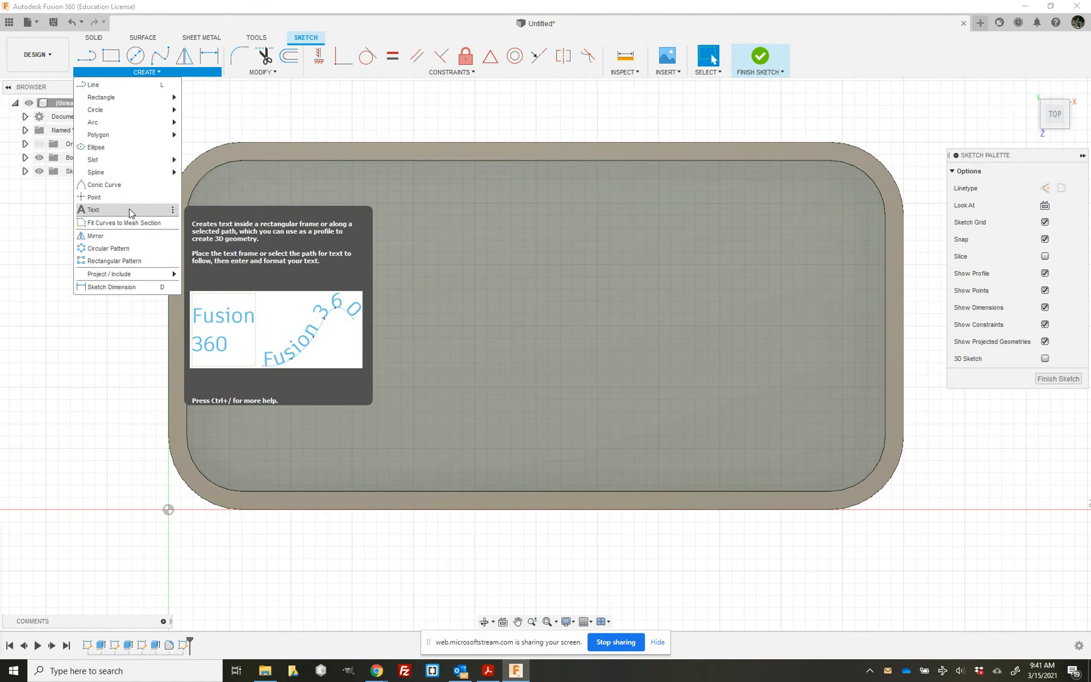
{"action": "left_click", "coordinate": [152, 73]}
{"action": "left_click", "coordinate": [93, 209]}
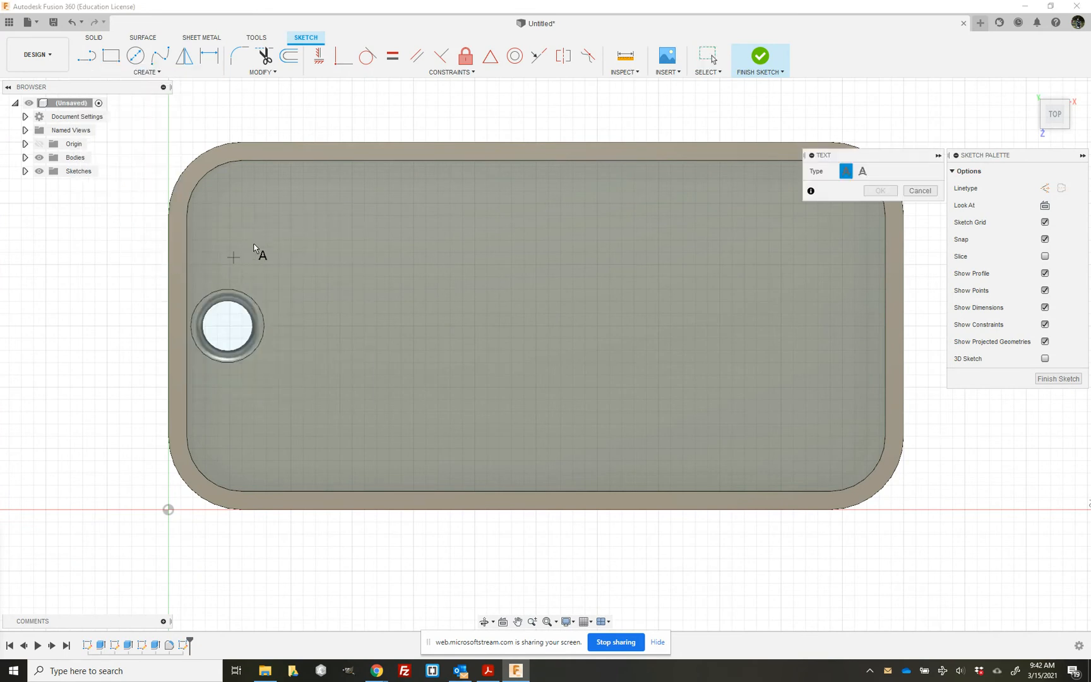
{"action": "left_click", "coordinate": [290, 206]}
{"action": "left_click", "coordinate": [290, 204]}
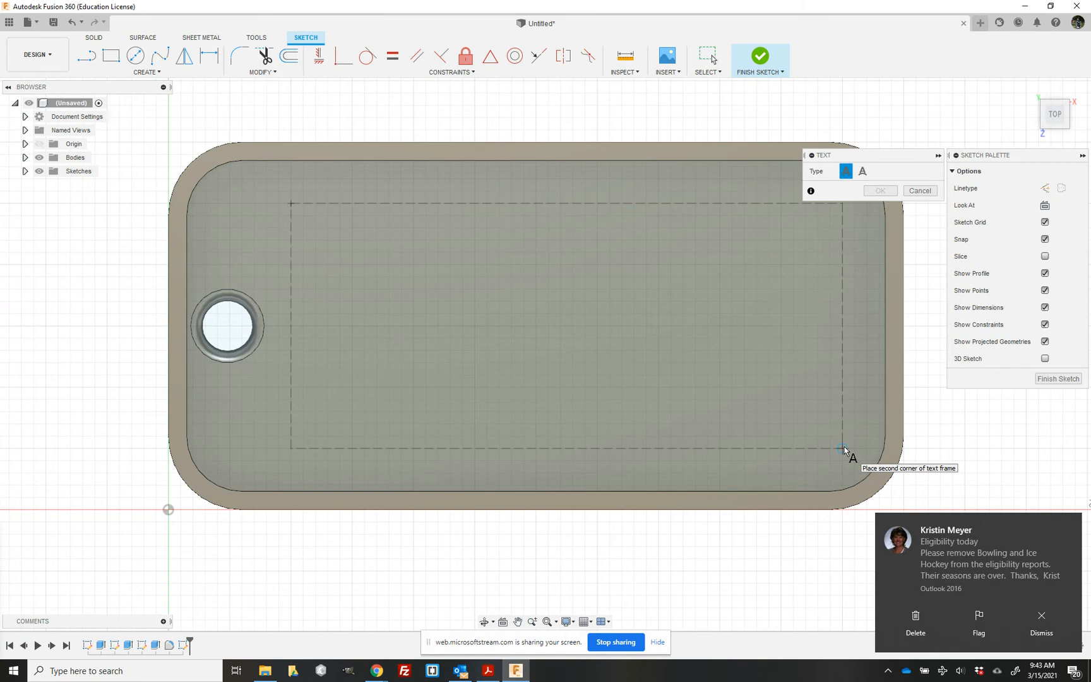
{"action": "left_click", "coordinate": [843, 448]}
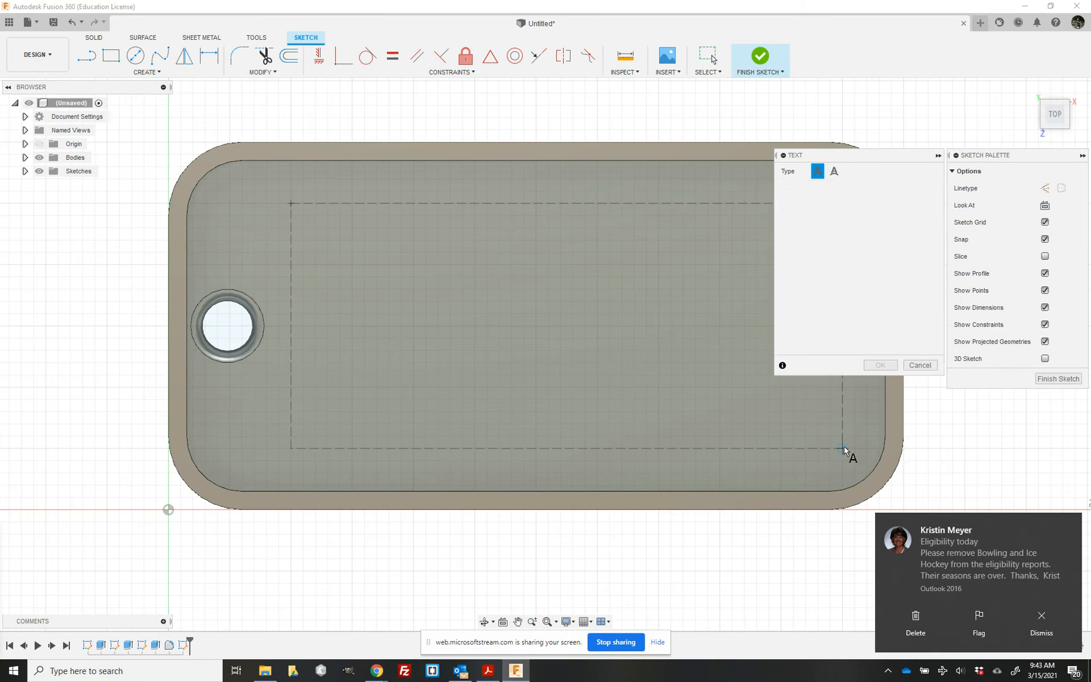
{"action": "left_click", "coordinate": [1040, 633]}
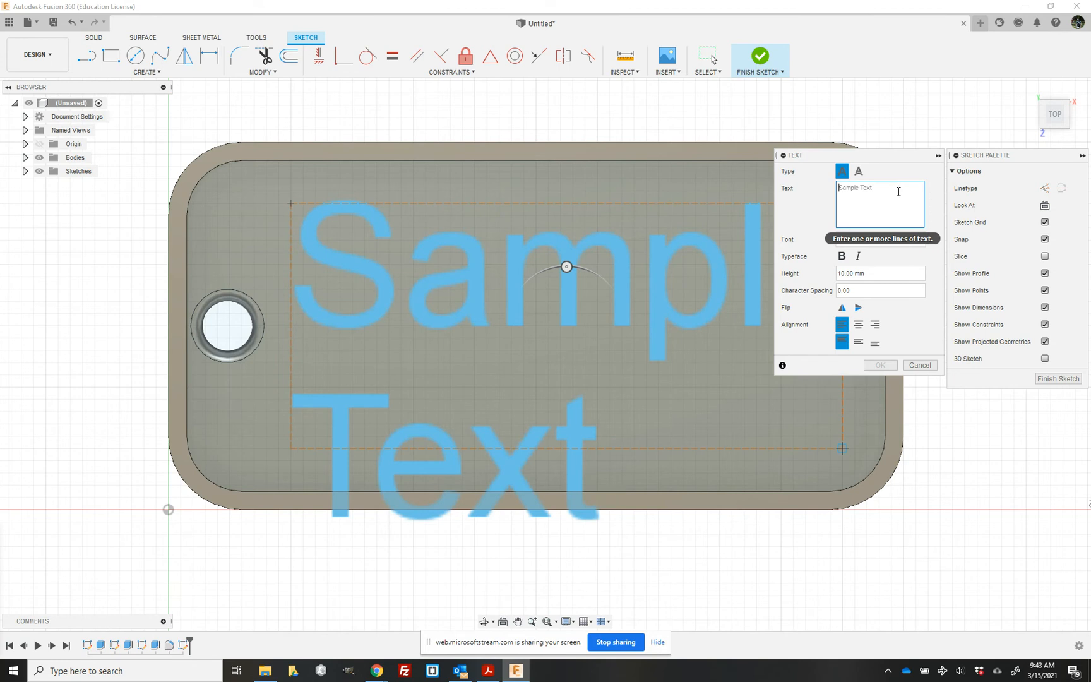
Enter the keyring owner's name as the frame's text and make it bold.
{"action": "type", "text": "Ma"}
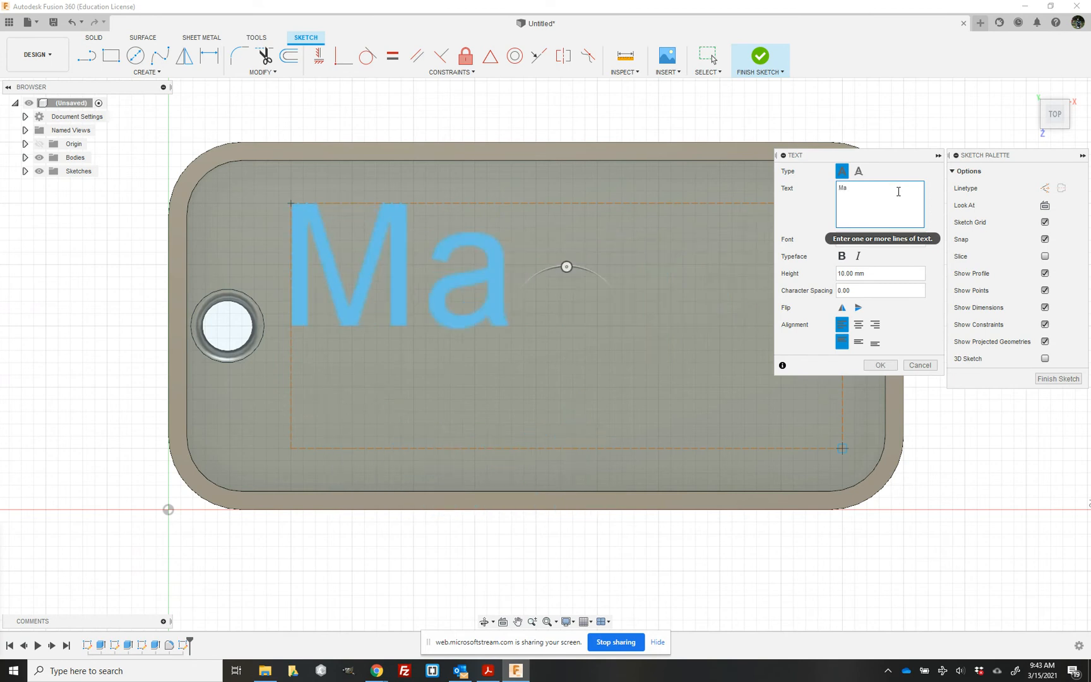
{"action": "type", "text": "xwell"}
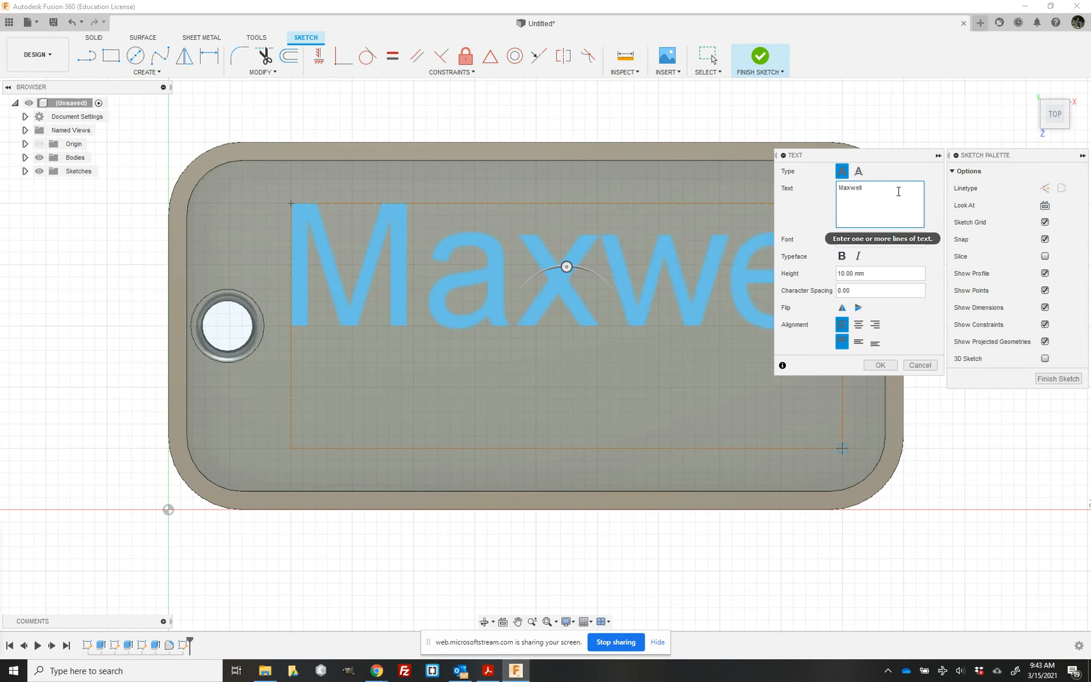
{"action": "left_click", "coordinate": [842, 257]}
Move the text settings clear of the plate and set the text height to 8.5 mm.
{"action": "left_click_drag", "start_coordinate": [890, 161], "coordinate": [993, 416]}
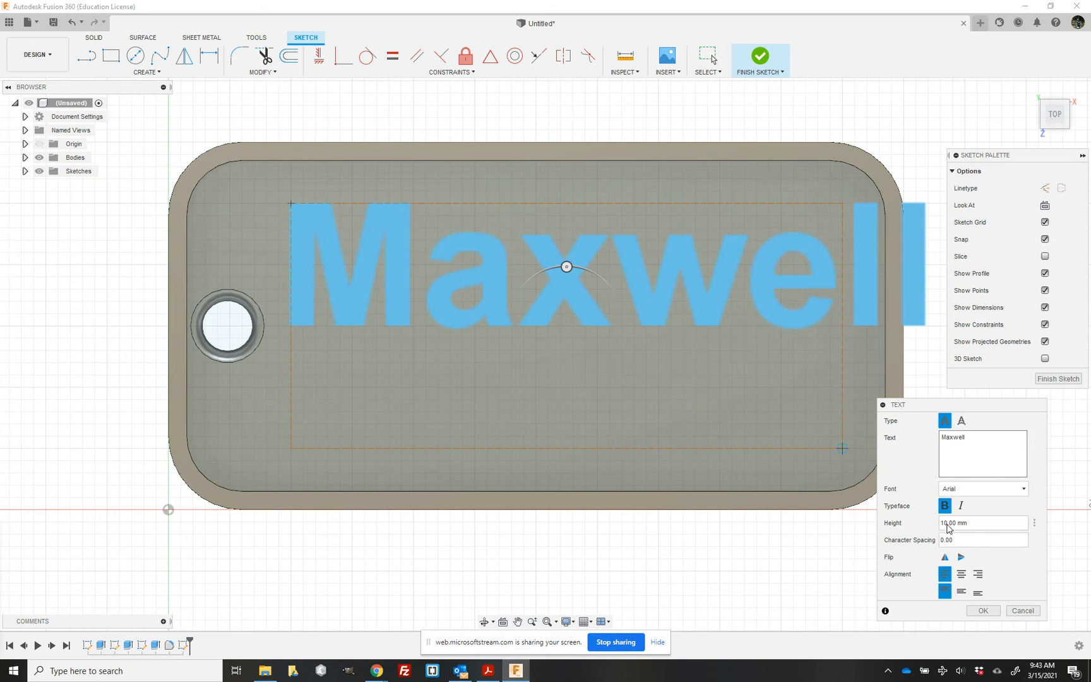
{"action": "key", "text": "BackSpace"}
{"action": "key", "text": "BackSpace"}
{"action": "type", "text": "8"}
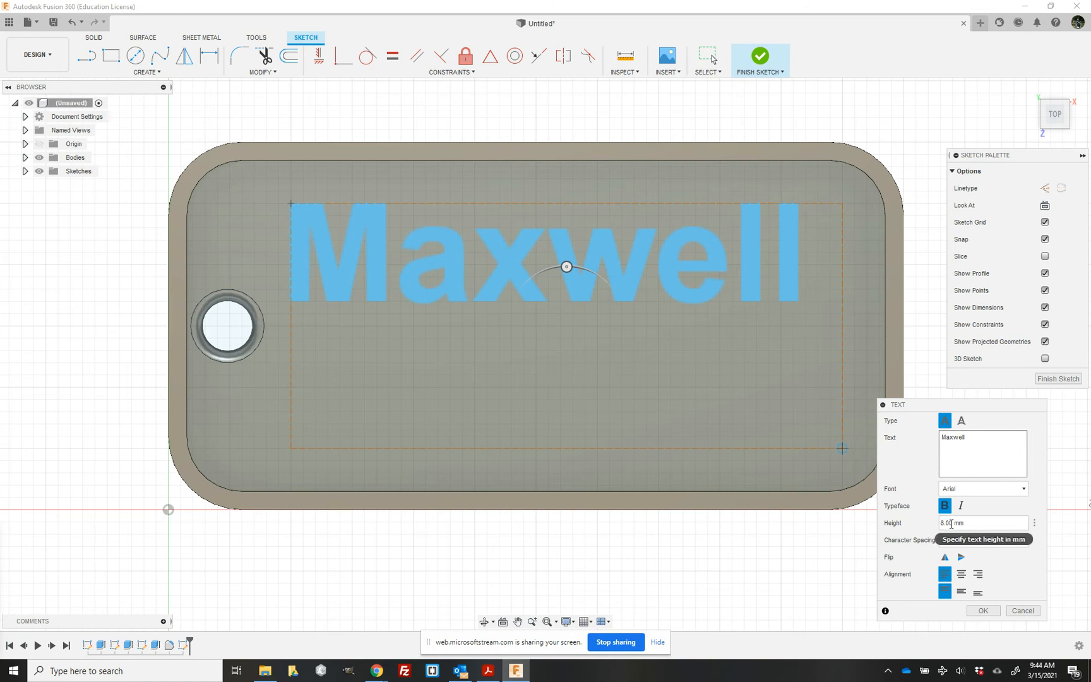
{"action": "type", "text": "5"}
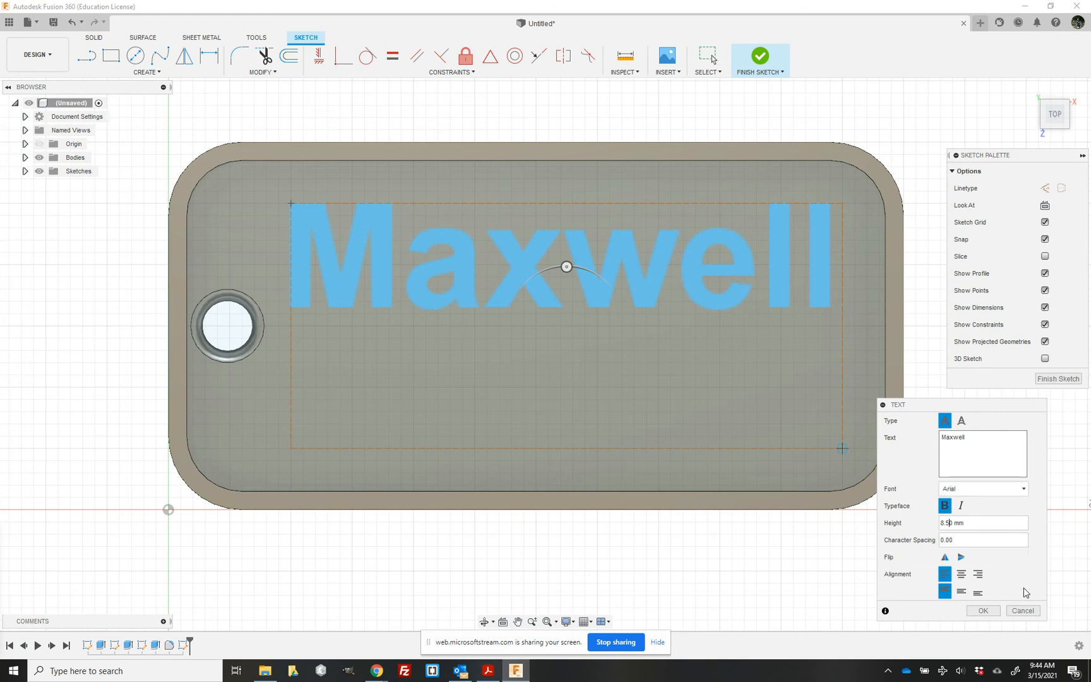
Align the text to the center and middle of its frame with character spacing 1.00, and finish the sketch.
{"action": "left_click", "coordinate": [960, 575]}
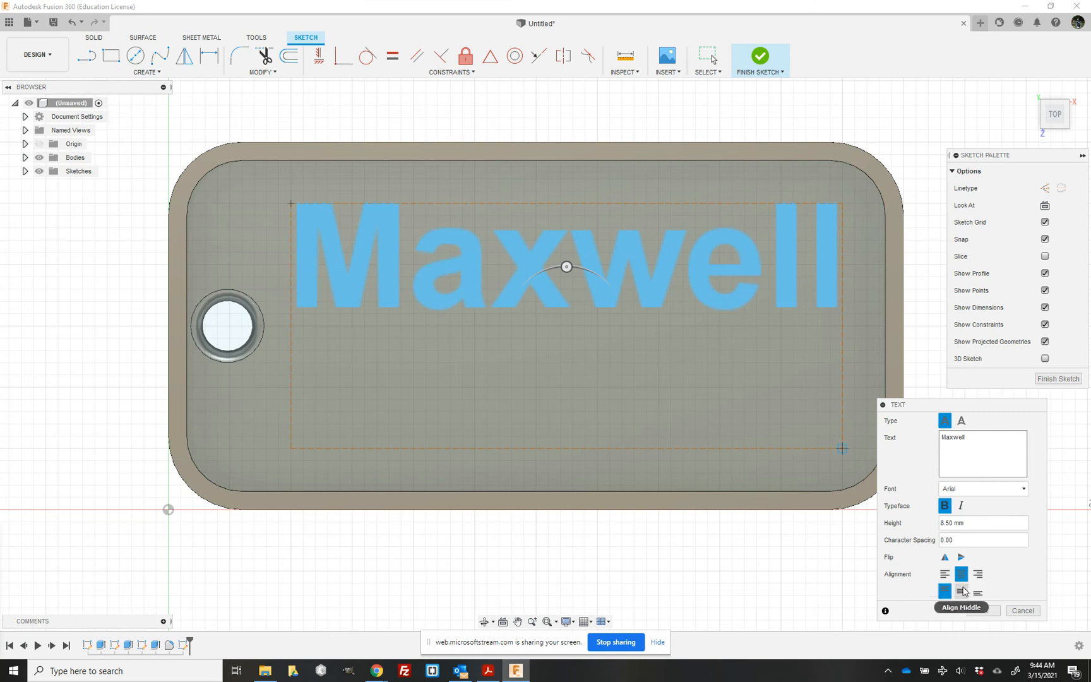
{"action": "left_click", "coordinate": [962, 591]}
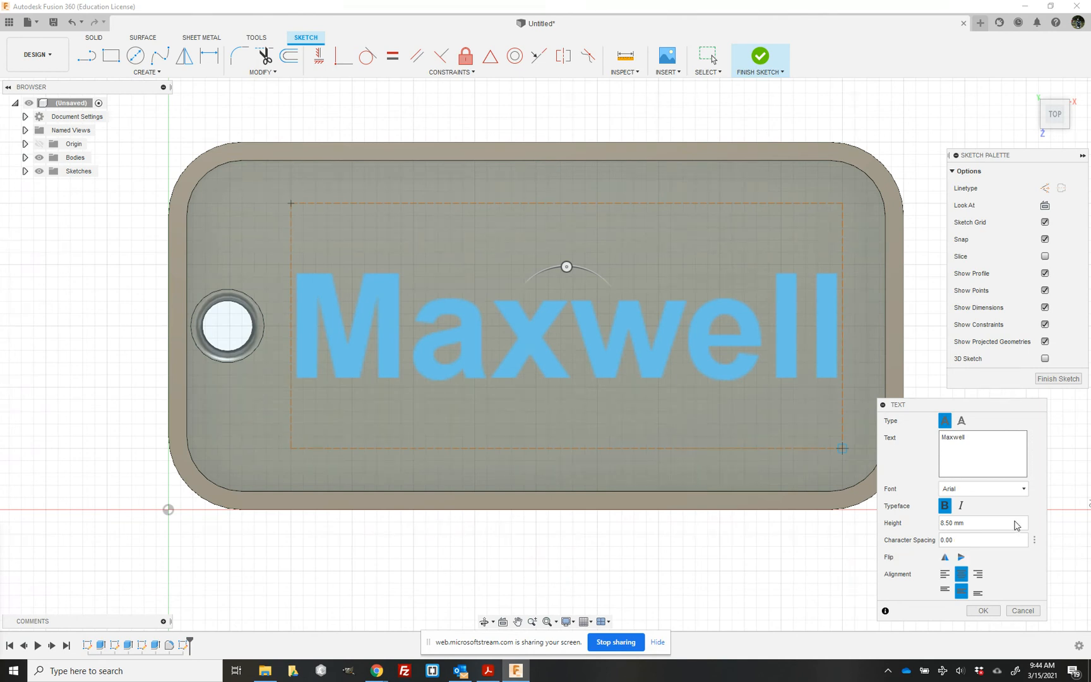
{"action": "left_click", "coordinate": [947, 541]}
{"action": "key", "text": "BackSpace"}
{"action": "key", "text": "BackSpace"}
{"action": "type", "text": "1."}
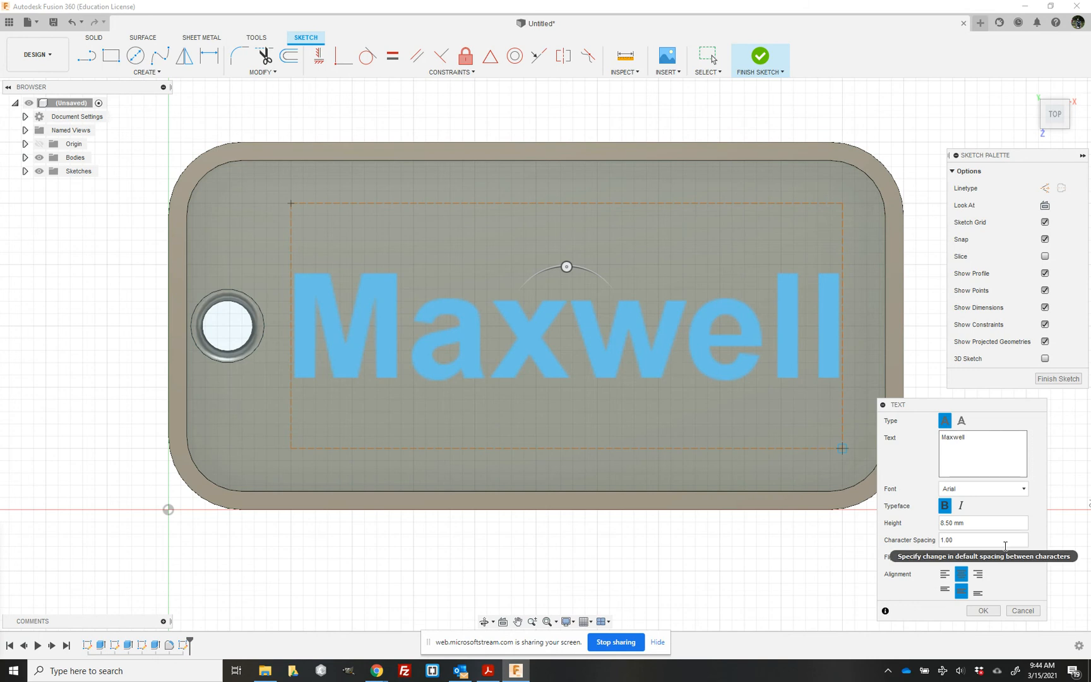
{"action": "left_click", "coordinate": [982, 611]}
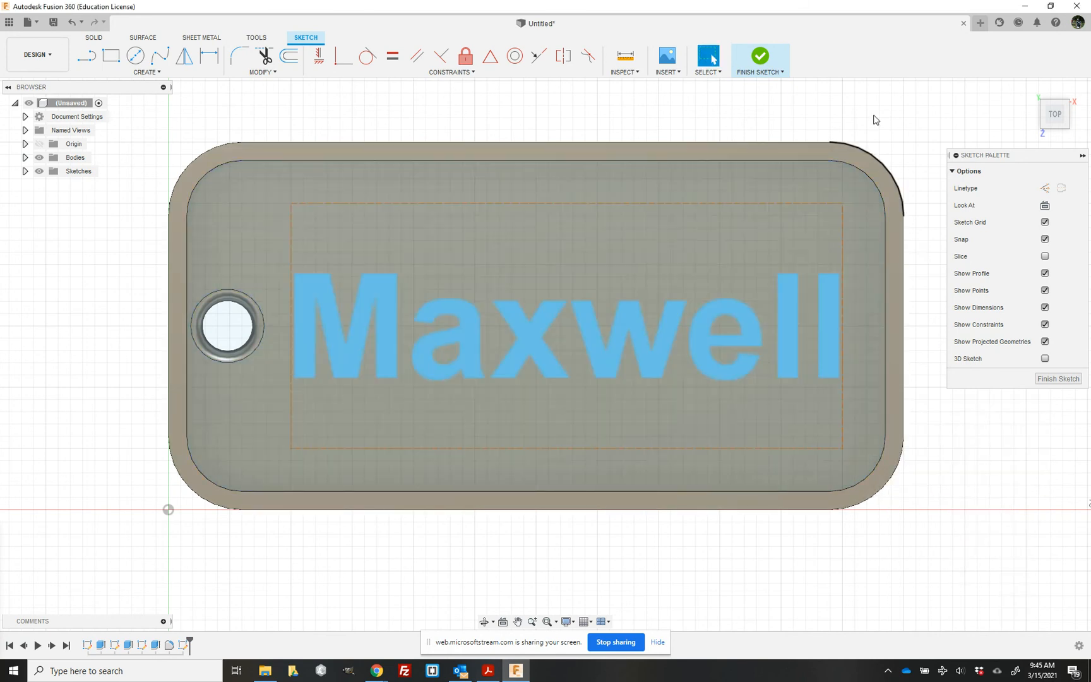
{"action": "left_click", "coordinate": [758, 62]}
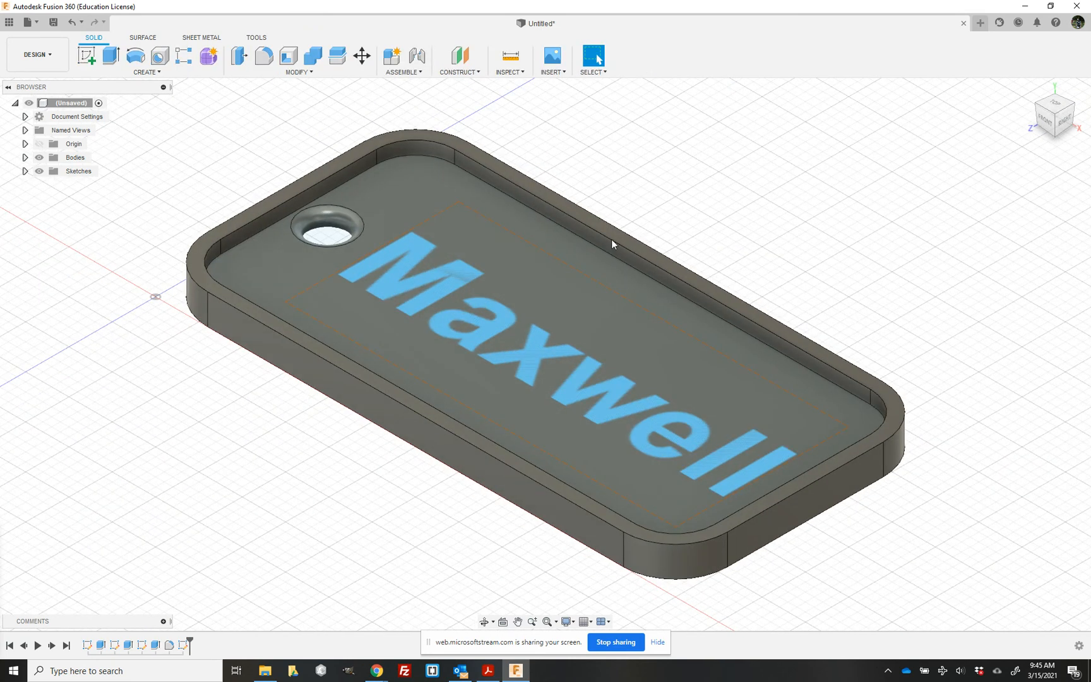
Extrude the name text 1 mm upward from the recessed face, joined to the plate.
{"action": "left_click", "coordinate": [733, 463]}
{"action": "left_click", "coordinate": [105, 58]}
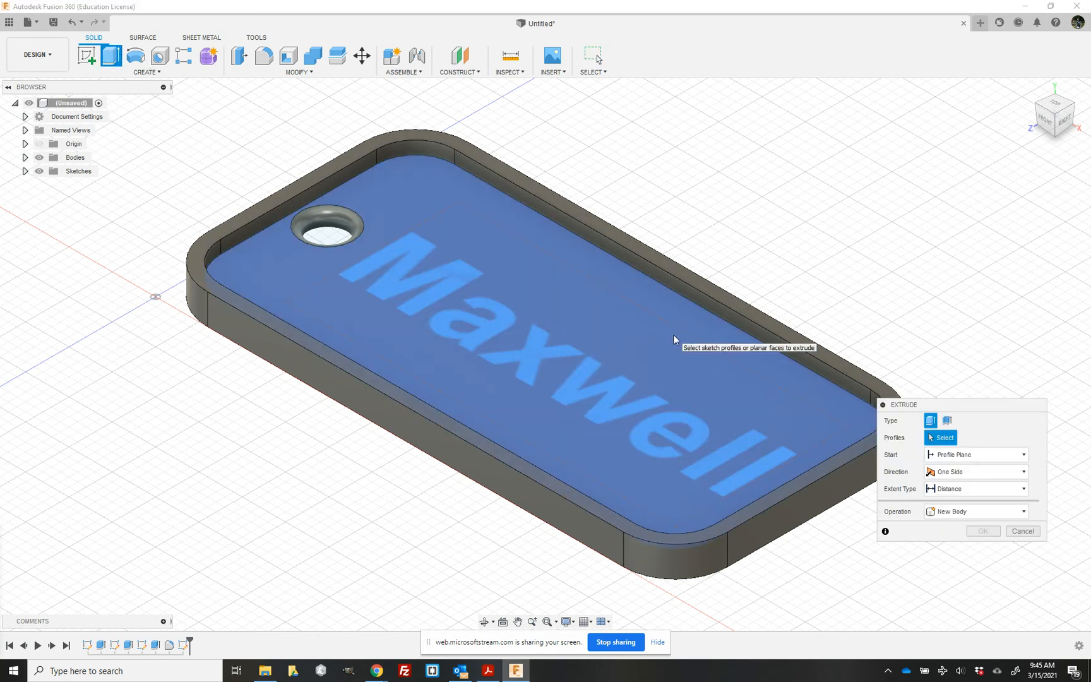
{"action": "left_click", "coordinate": [457, 284]}
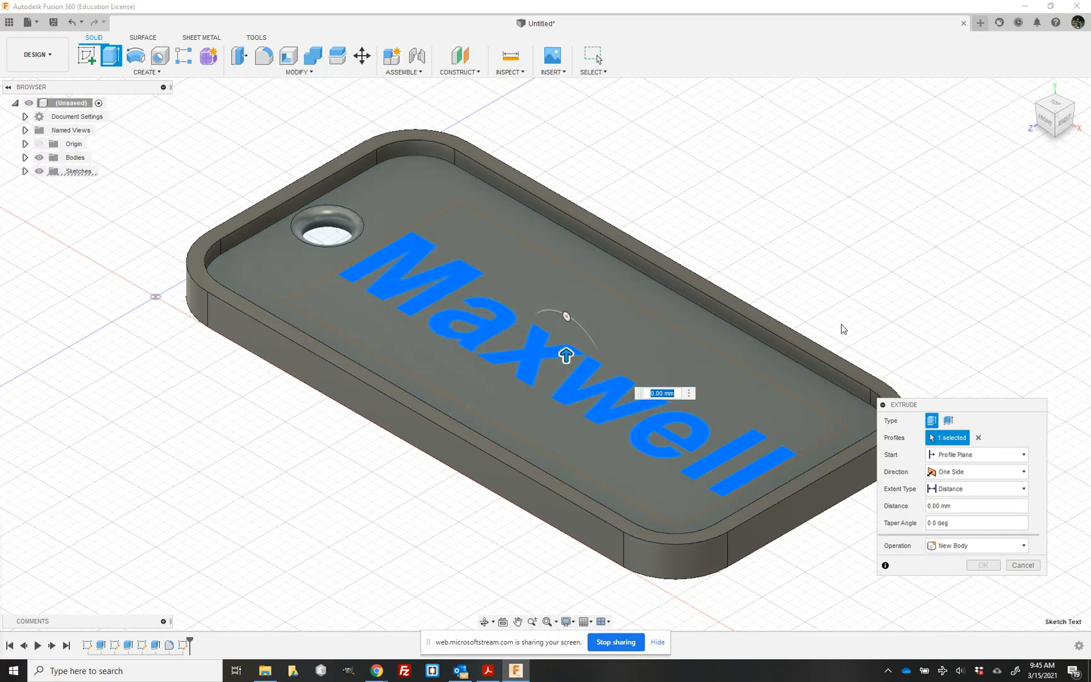
{"action": "type", "text": "1"}
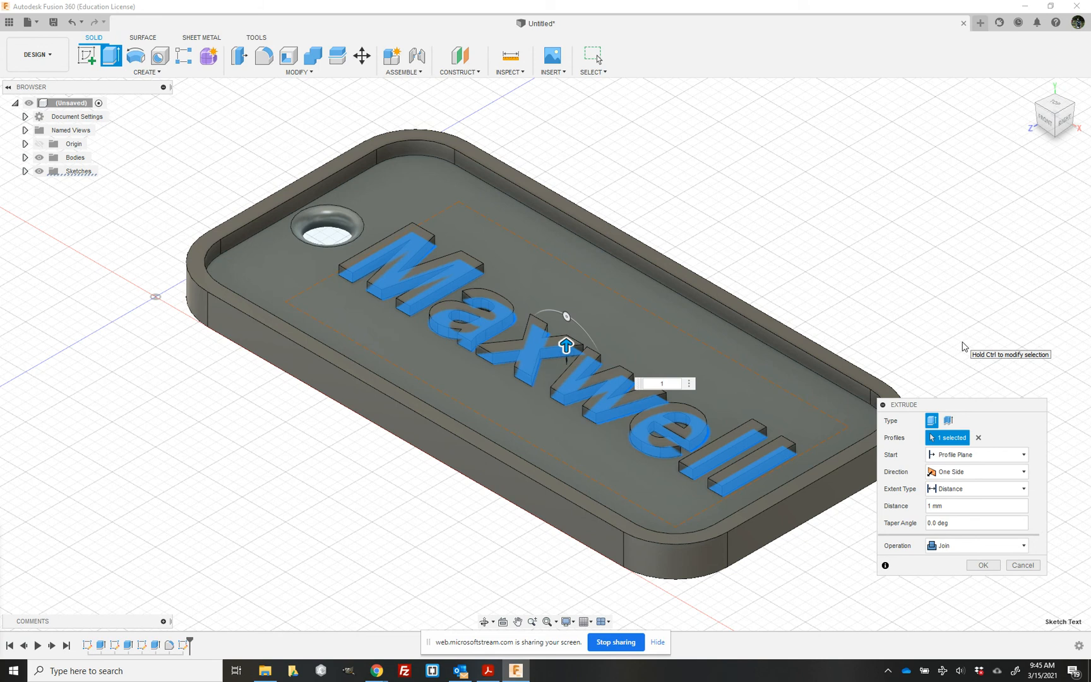
{"action": "left_click", "coordinate": [983, 565]}
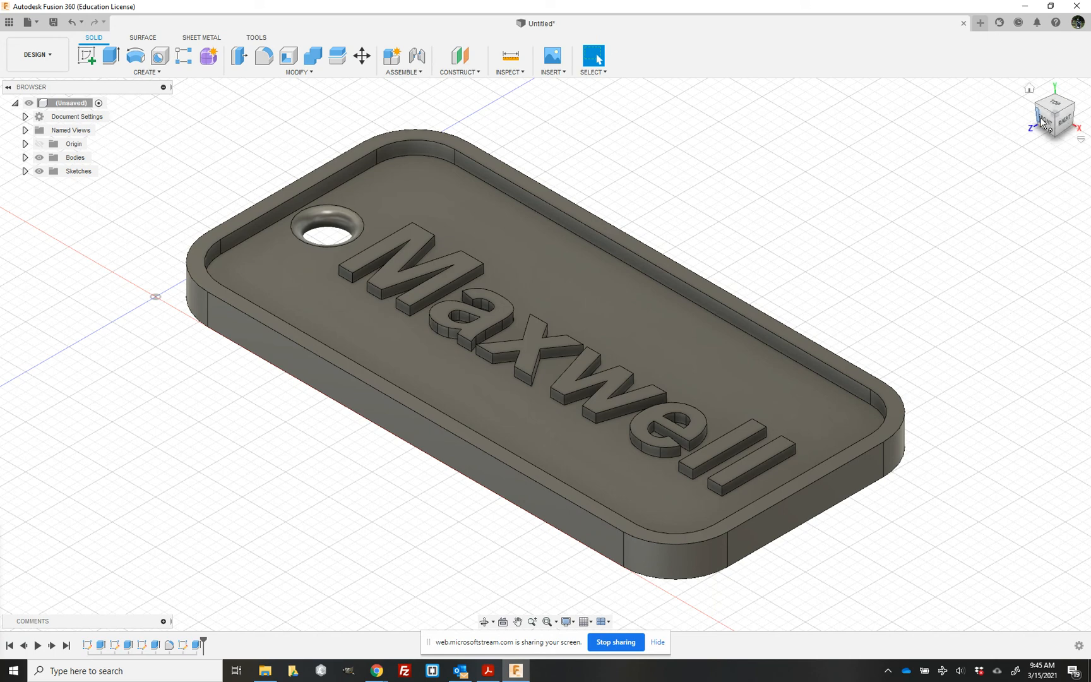
{"action": "left_click_drag", "start_coordinate": [1044, 123], "coordinate": [1080, 122]}
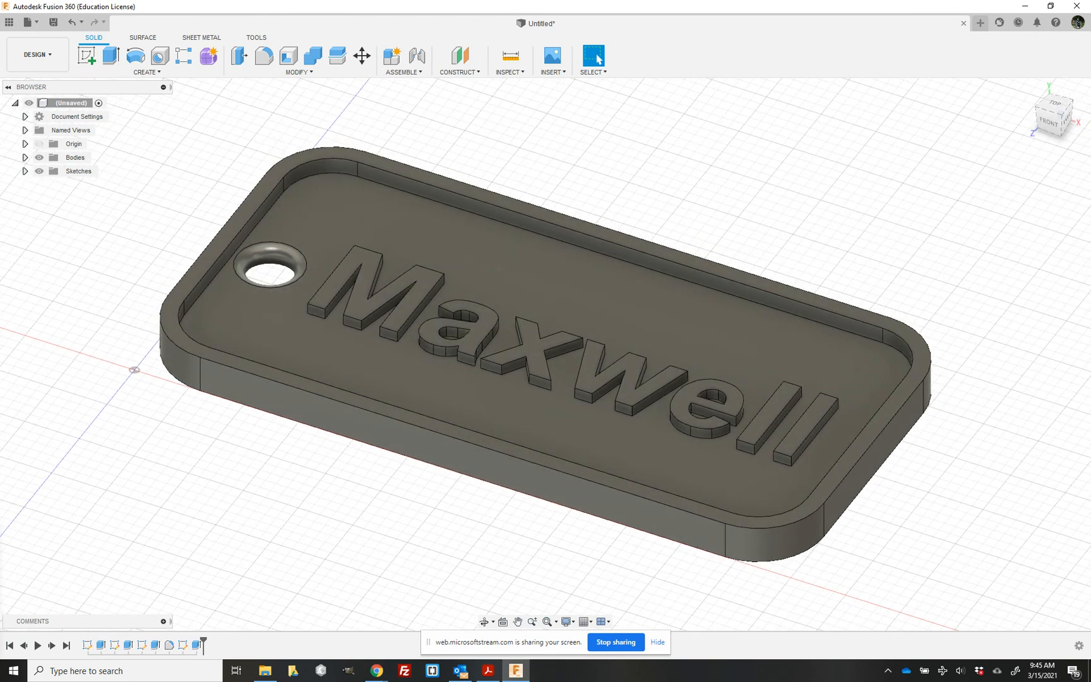